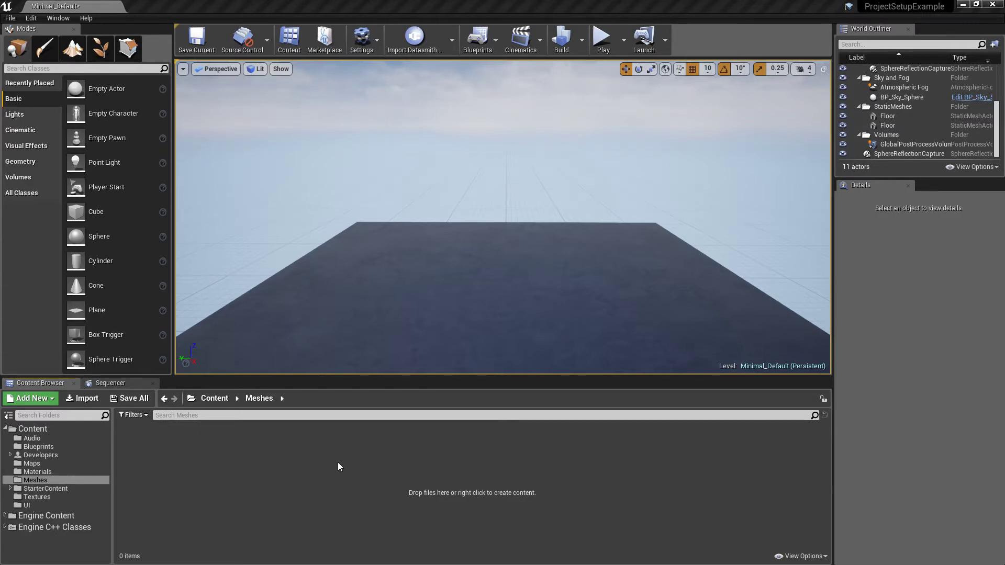
# Import Mesh_NoCollision.fbx into the Meshes folder as a static mesh with Auto Generate Collision enabled
pyautogui.rightClick(316, 465)
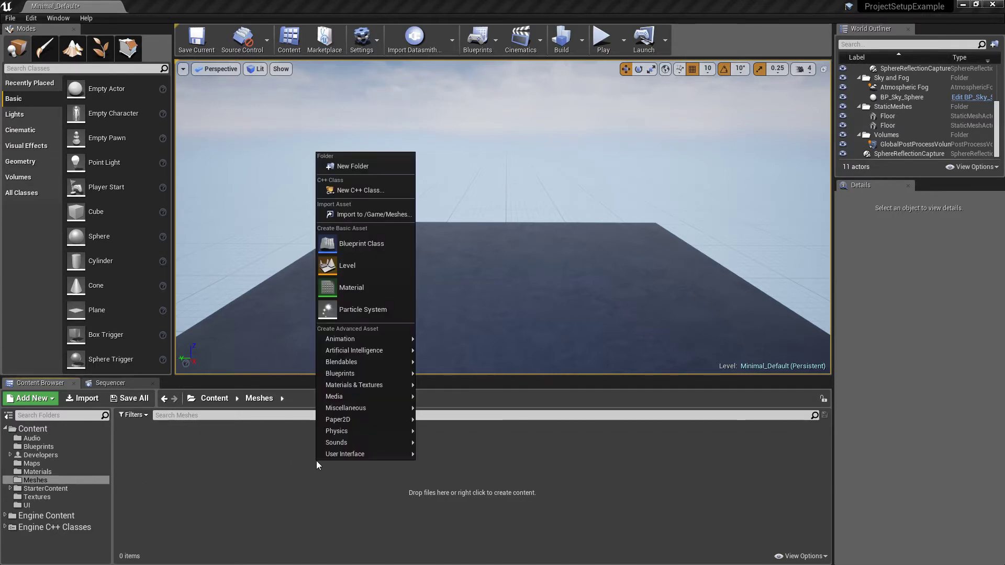
pyautogui.click(355, 218)
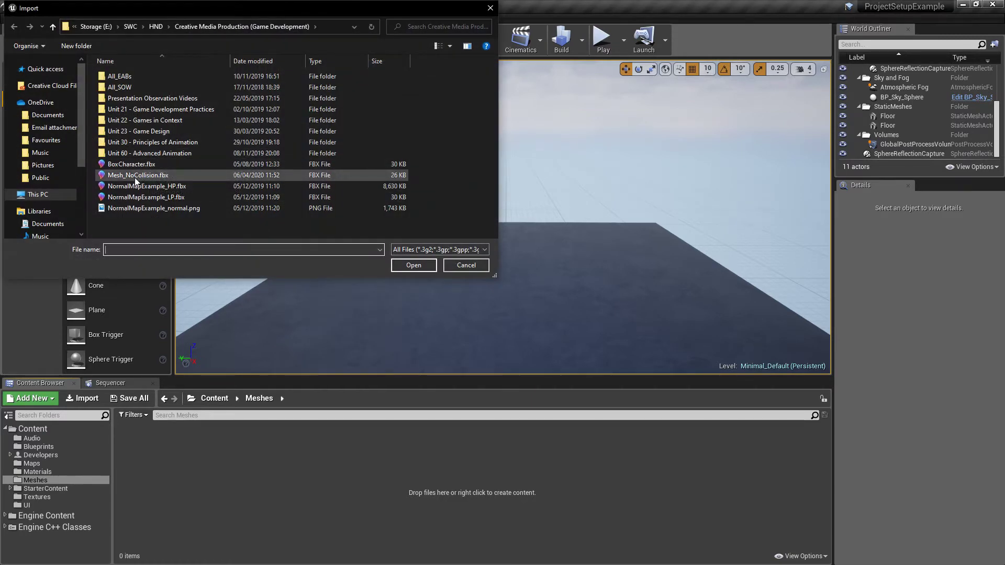
pyautogui.click(134, 178)
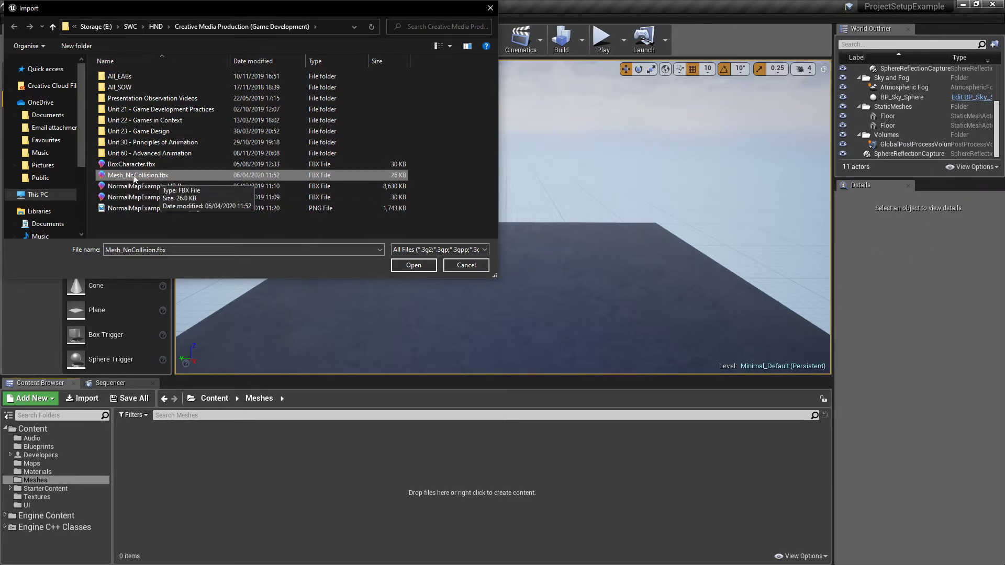
pyautogui.click(413, 267)
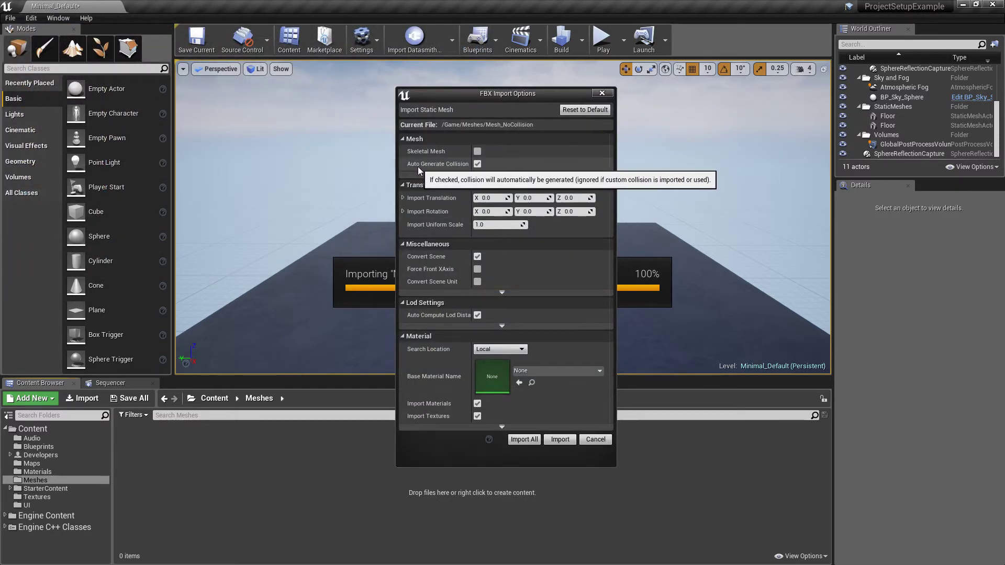
pyautogui.click(478, 165)
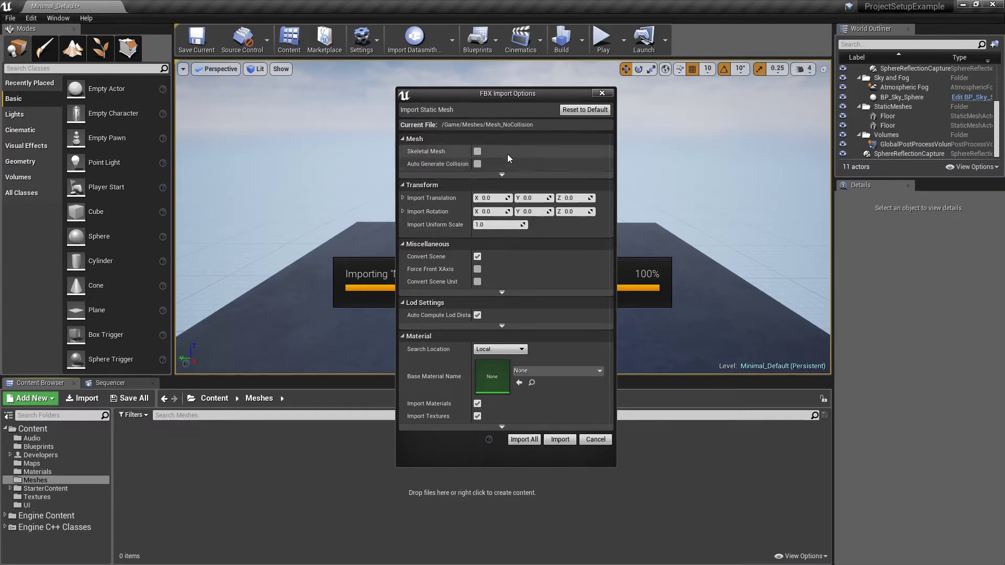
pyautogui.click(477, 163)
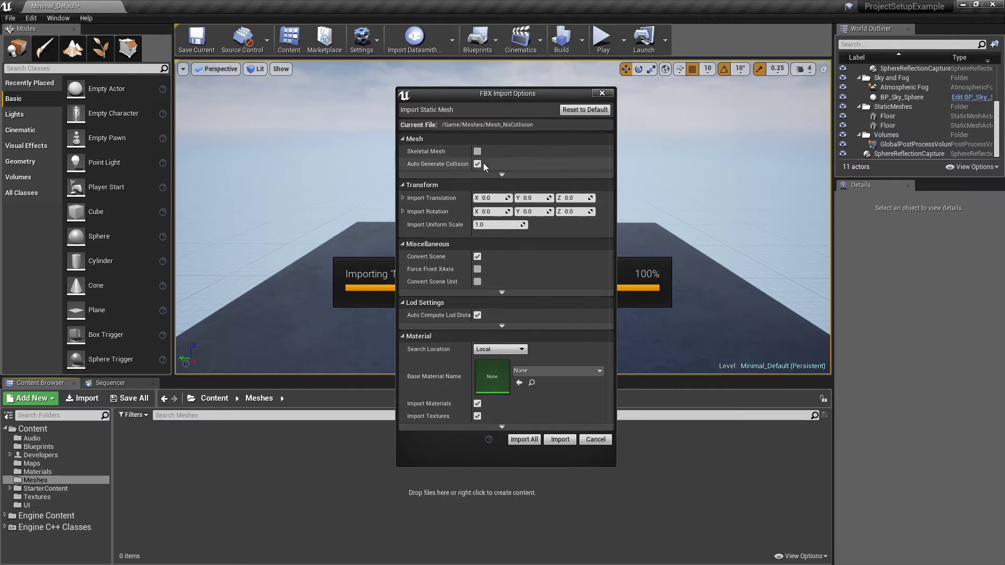
pyautogui.click(560, 441)
# Place Mesh_NoCollision on the level's floor, turn on the level's collision display, and raise the mesh to Z 40
pyautogui.moveTo(135, 445); pyautogui.dragTo(495, 290)
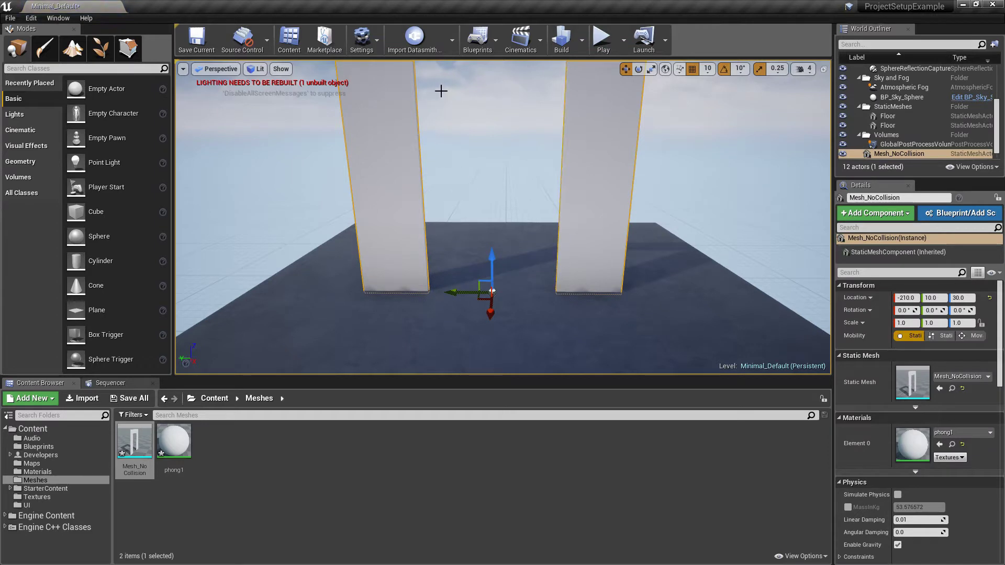
pyautogui.click(281, 73)
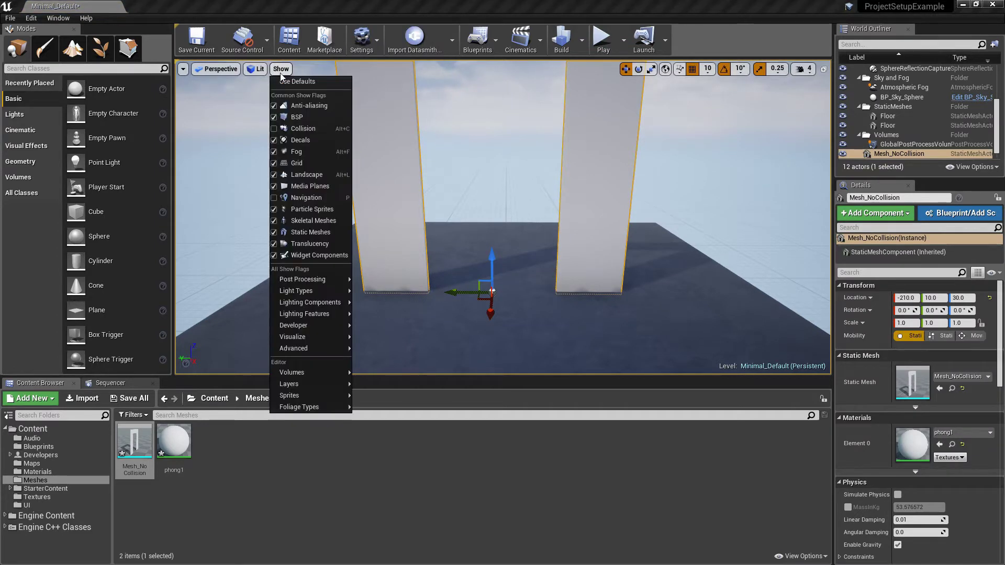
pyautogui.click(298, 129)
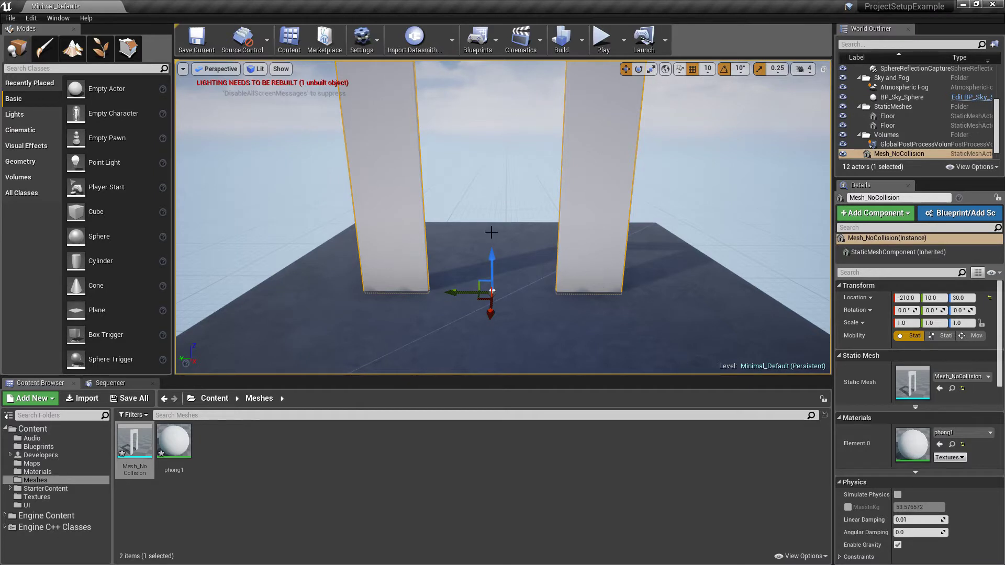
pyautogui.moveTo(487, 269); pyautogui.dragTo(495, 254)
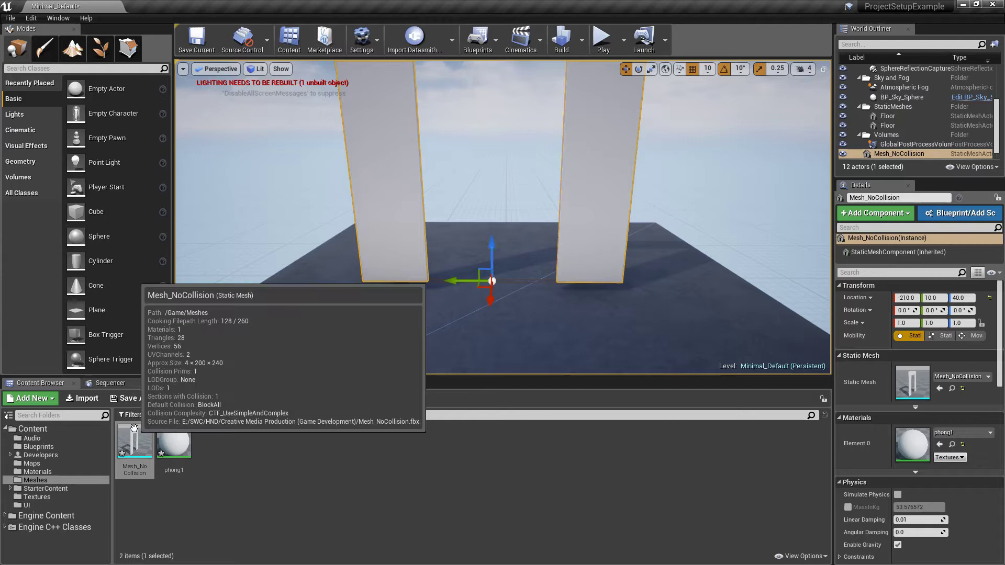
# Open the Mesh_NoCollision asset for editing and display its simple collision around the doorway
pyautogui.doubleClick(135, 445)
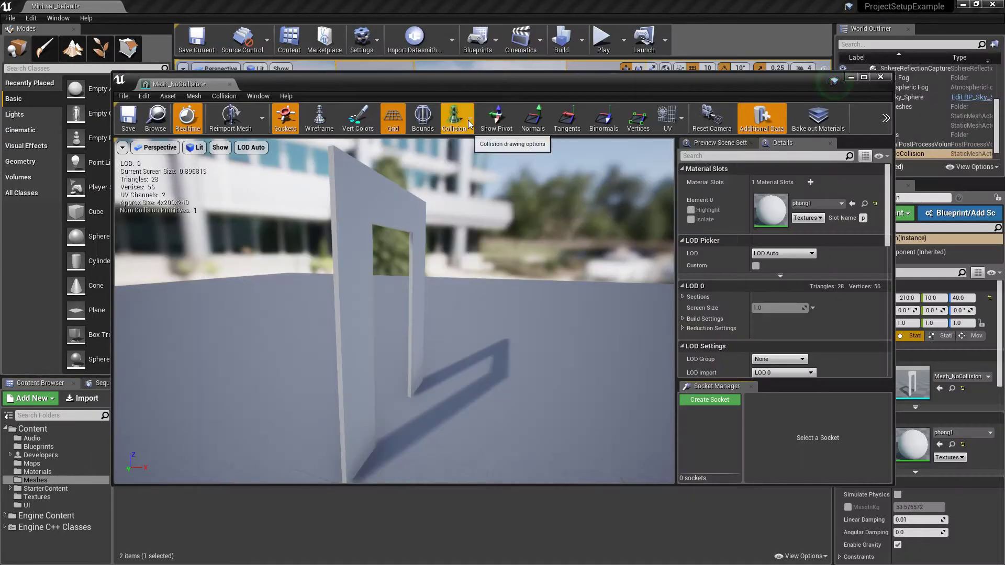
pyautogui.click(470, 124)
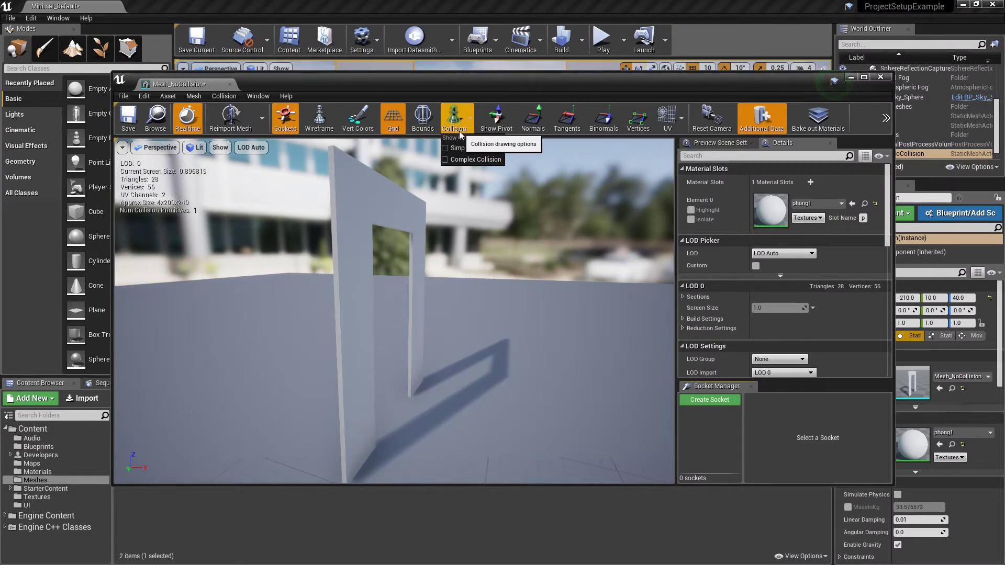
pyautogui.click(469, 147)
pyautogui.moveTo(509, 328); pyautogui.dragTo(434, 328, button='right')
pyautogui.moveTo(435, 325); pyautogui.dragTo(445, 303)
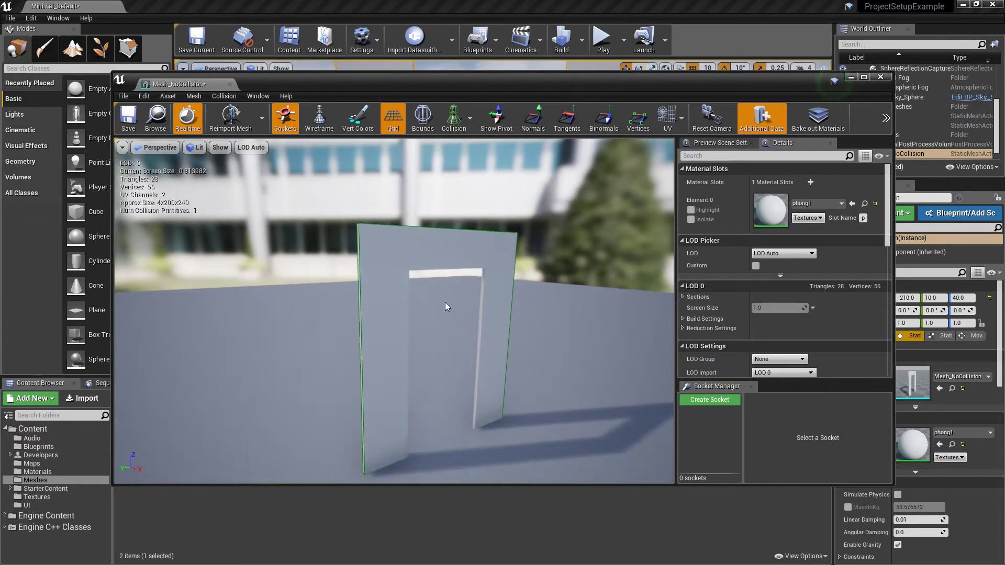
# Move the doorway's collision box along the Y axis until it is roughly centred on the left leg
pyautogui.click(362, 385)
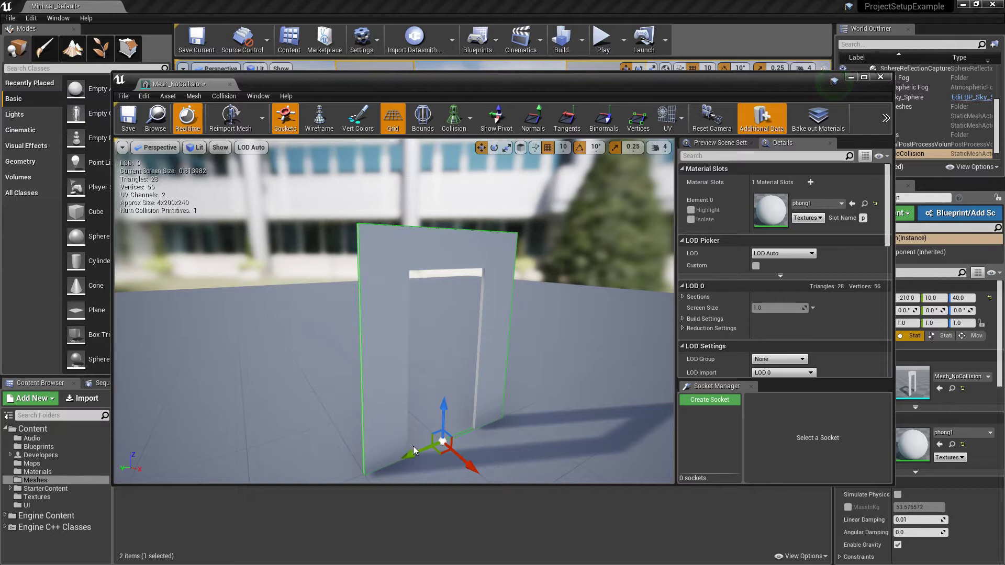
pyautogui.moveTo(413, 446)
pyautogui.mouseDown()
pyautogui.moveTo(337, 481)
pyautogui.moveTo(449, 431)
pyautogui.moveTo(422, 440)
pyautogui.mouseUp()
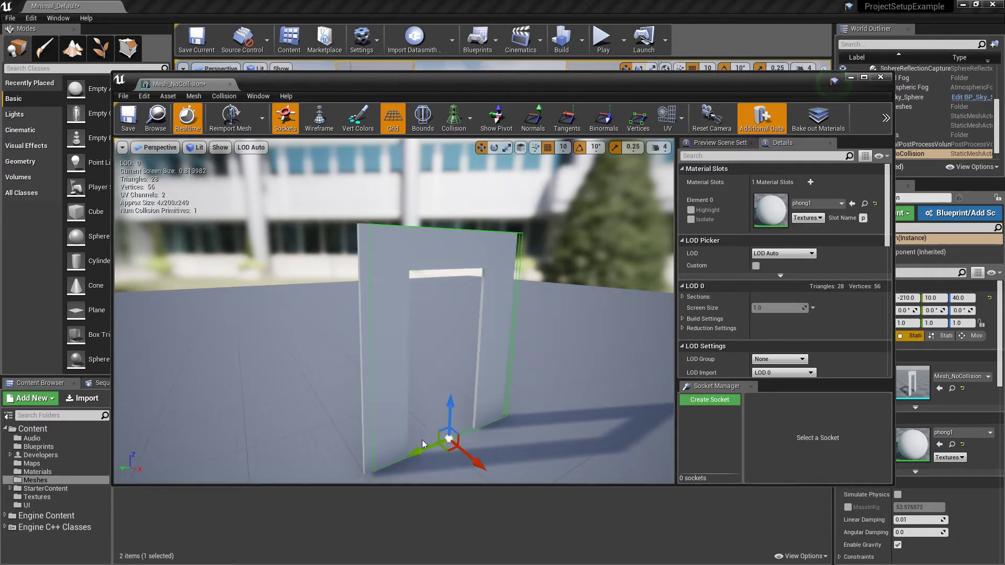
pyautogui.press('r')
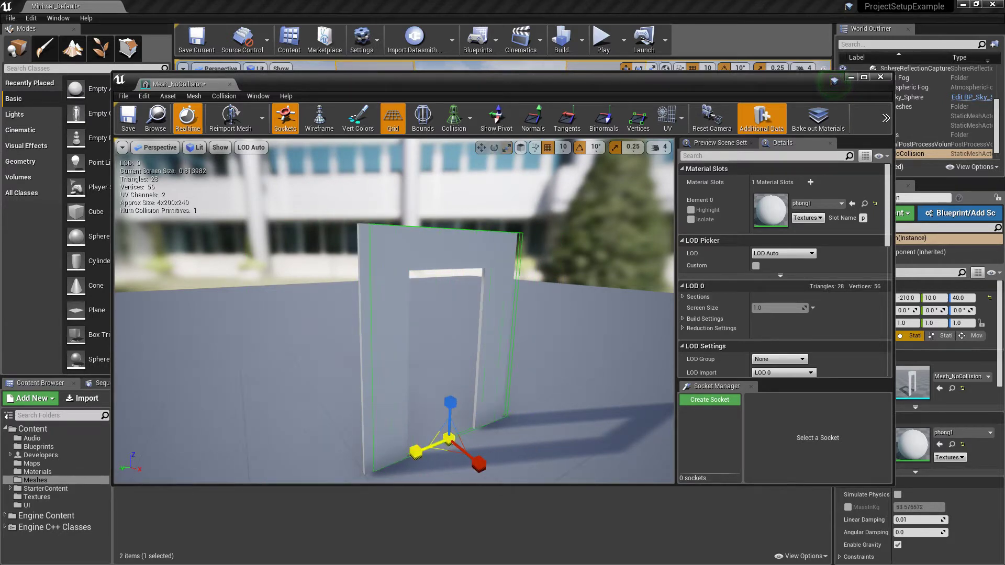
pyautogui.press('e')
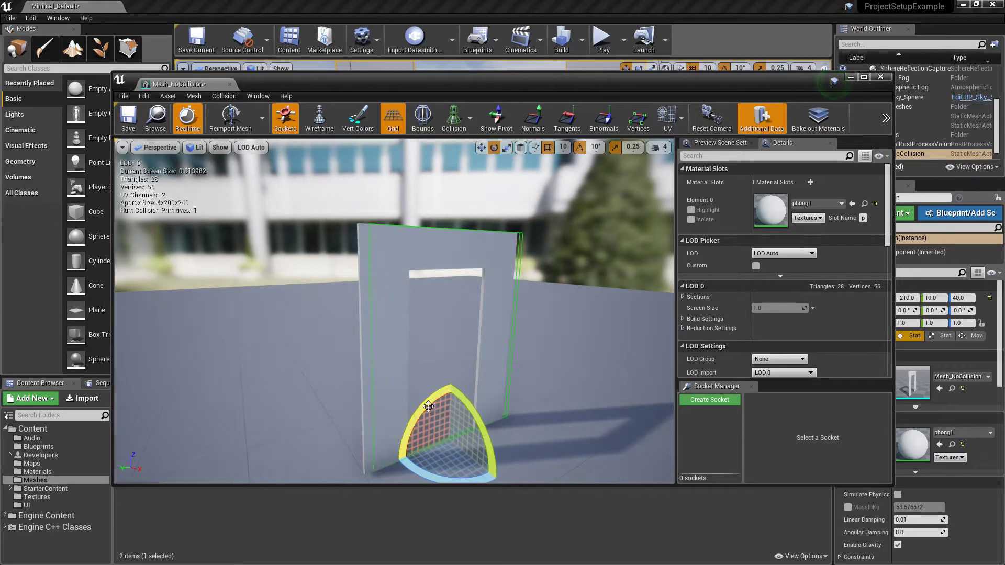
pyautogui.press('w')
pyautogui.moveTo(514, 328); pyautogui.dragTo(485, 359)
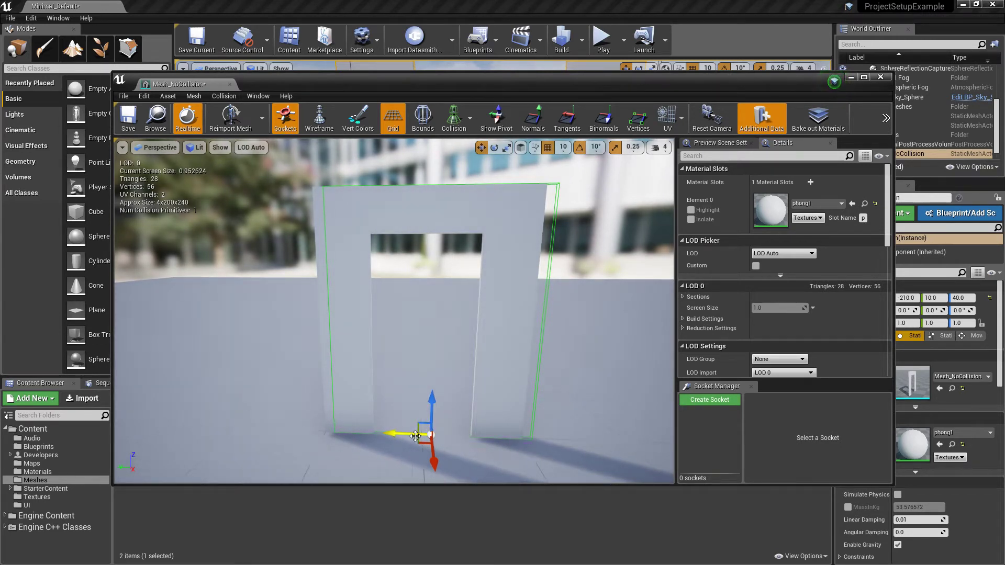
pyautogui.moveTo(410, 434); pyautogui.dragTo(332, 430)
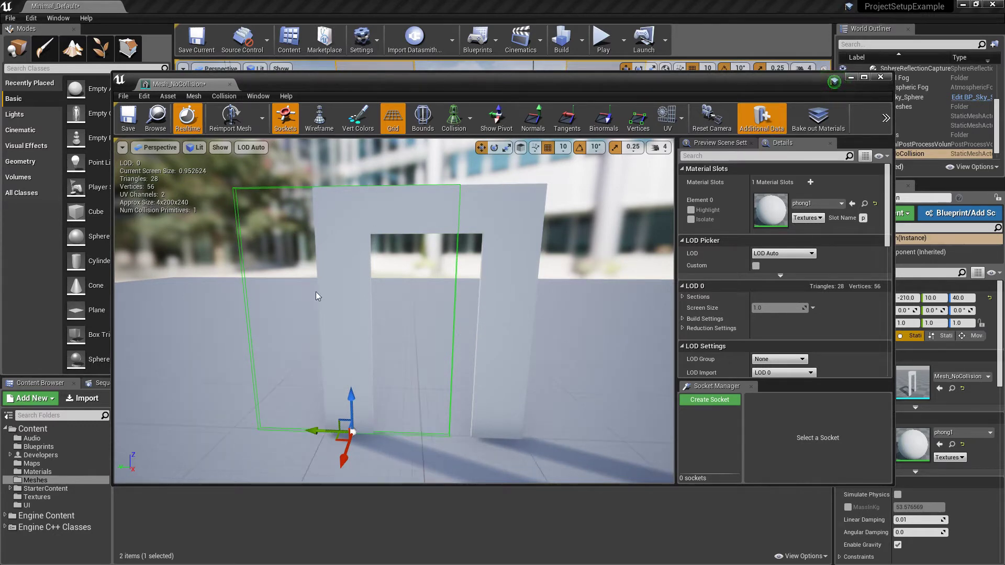
pyautogui.moveTo(322, 433)
pyautogui.mouseDown()
pyautogui.moveTo(386, 435)
pyautogui.moveTo(191, 432)
pyautogui.moveTo(316, 432)
pyautogui.mouseUp()
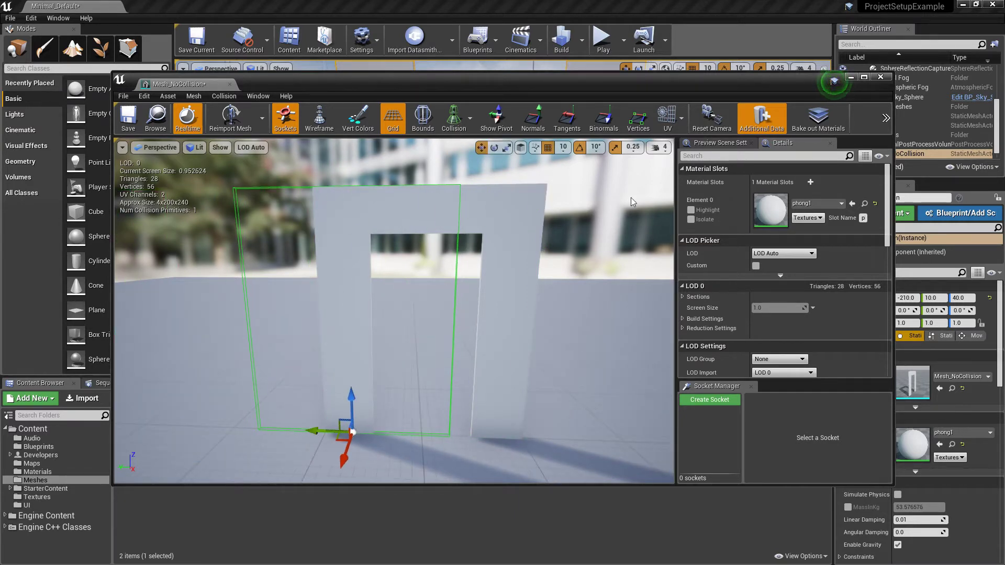
# Turn off scale snapping and narrow the collision box along Y to roughly the left leg's width
pyautogui.click(616, 148)
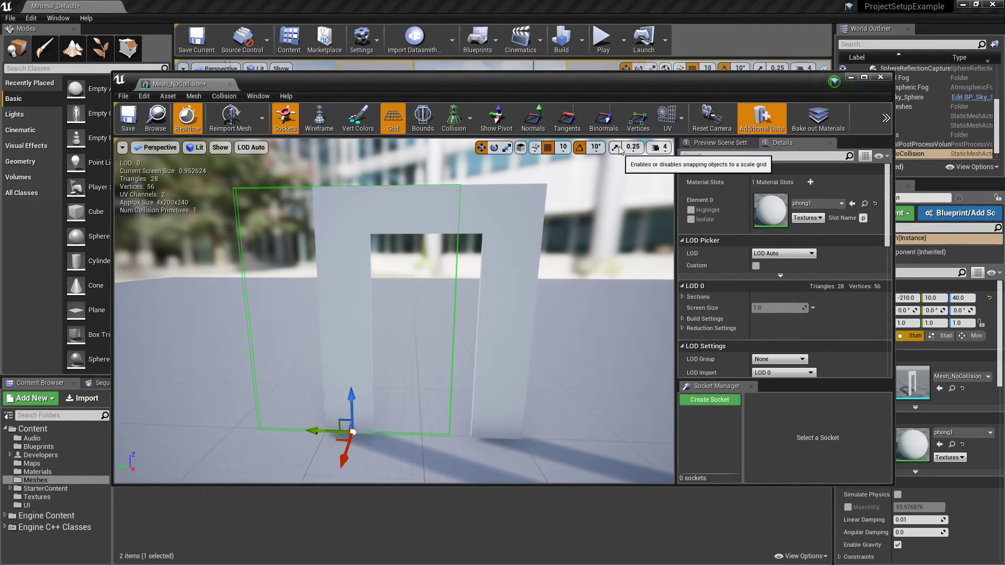
pyautogui.press('r')
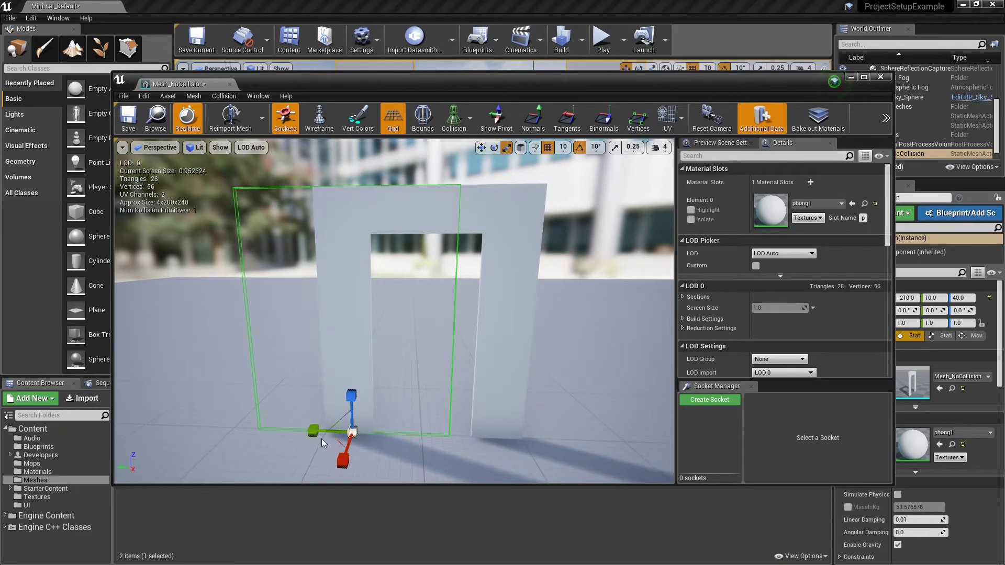
pyautogui.moveTo(319, 433); pyautogui.dragTo(385, 433)
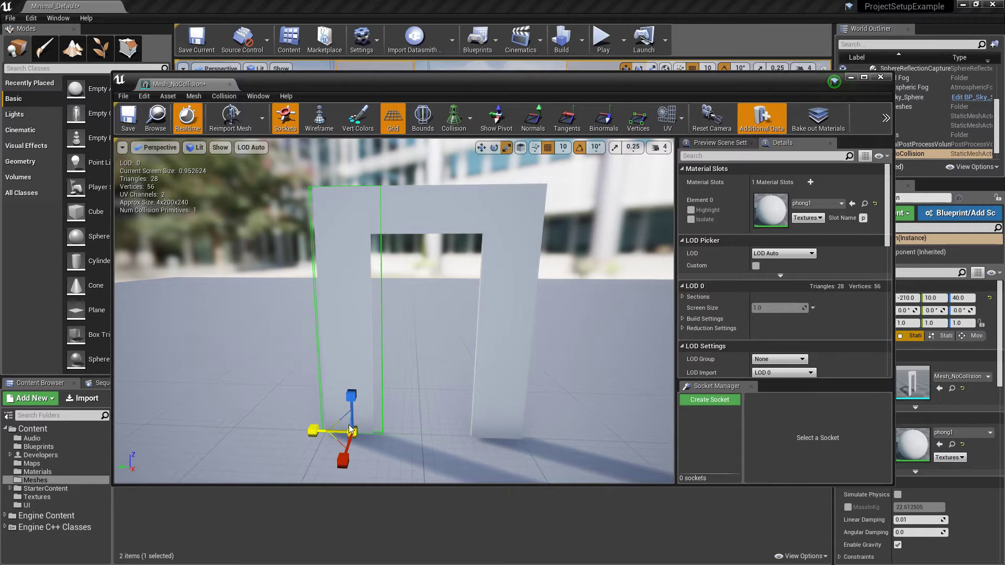
# Fine-tune the collision box's Y position and width so its sides align with the left leg's edges
pyautogui.moveTo(421, 390); pyautogui.dragTo(383, 388, button='right')
pyautogui.scroll(-1, 381, 449)
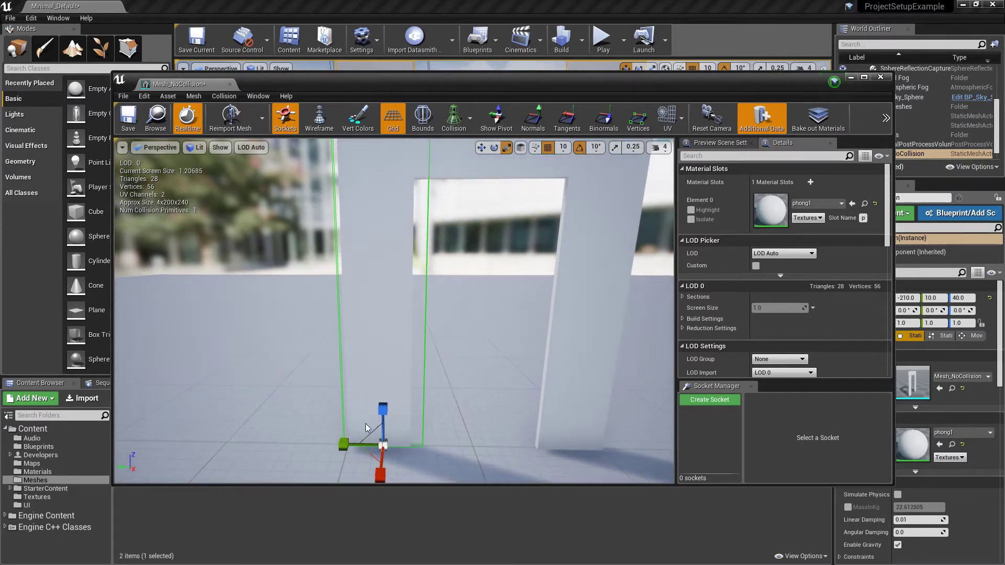
pyautogui.press('w')
pyautogui.moveTo(349, 445)
pyautogui.mouseDown()
pyautogui.moveTo(398, 444)
pyautogui.moveTo(342, 445)
pyautogui.mouseUp()
pyautogui.press('r')
pyautogui.press('w')
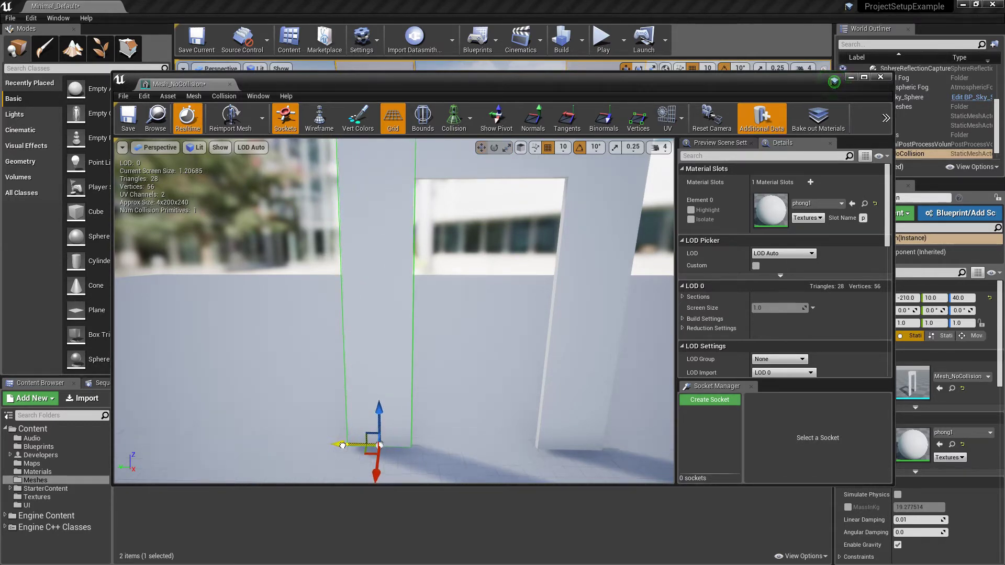
pyautogui.scroll(-3, 343, 446)
pyautogui.moveTo(498, 323)
pyautogui.mouseDown()
pyautogui.moveTo(497, 281)
pyautogui.moveTo(498, 322)
pyautogui.mouseUp()
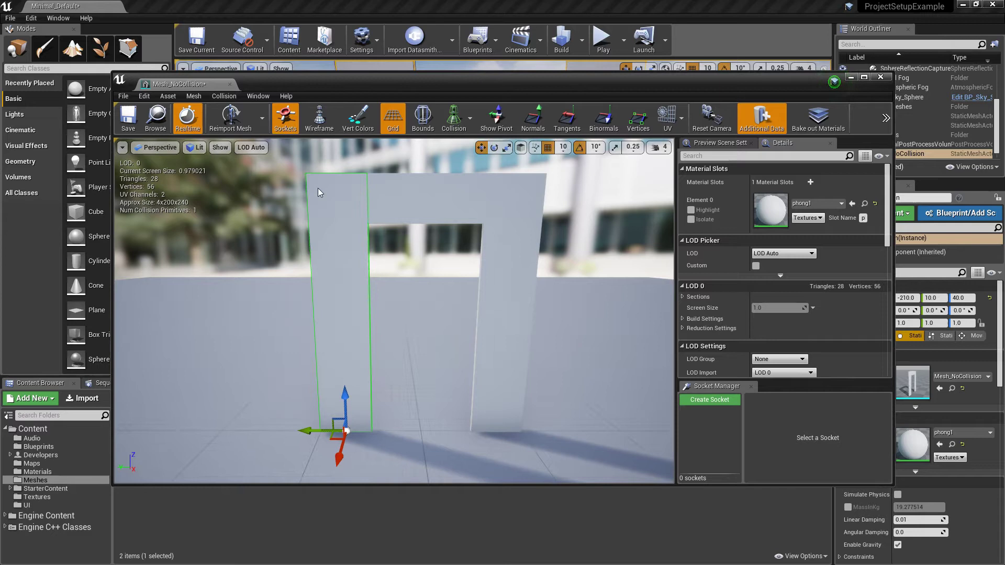
# Scale down the collision box's height so its top lines up with the upper edge of the doorway opening
pyautogui.press('r')
pyautogui.moveTo(345, 394); pyautogui.dragTo(345, 419)
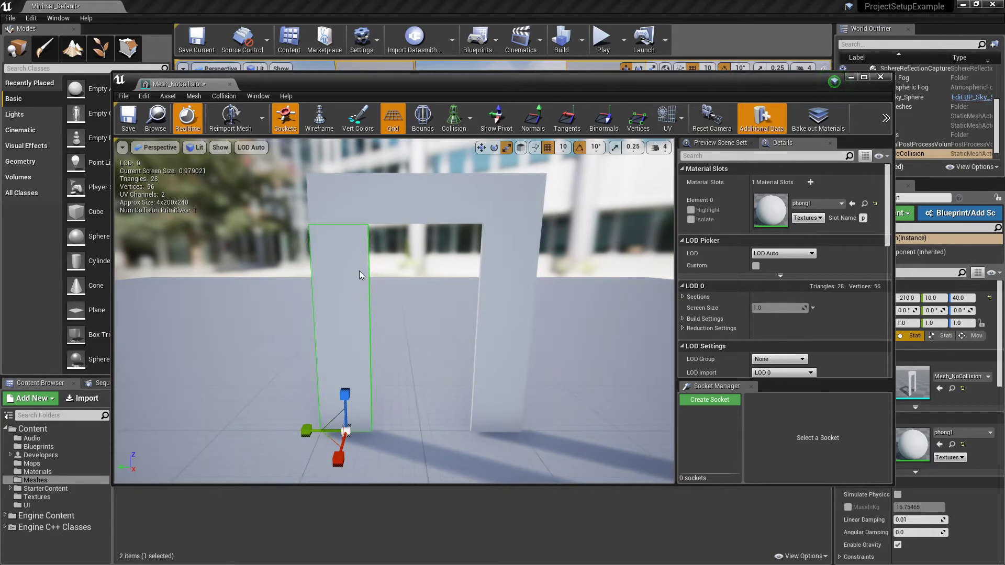
pyautogui.hotkey('ctrl', 'z')
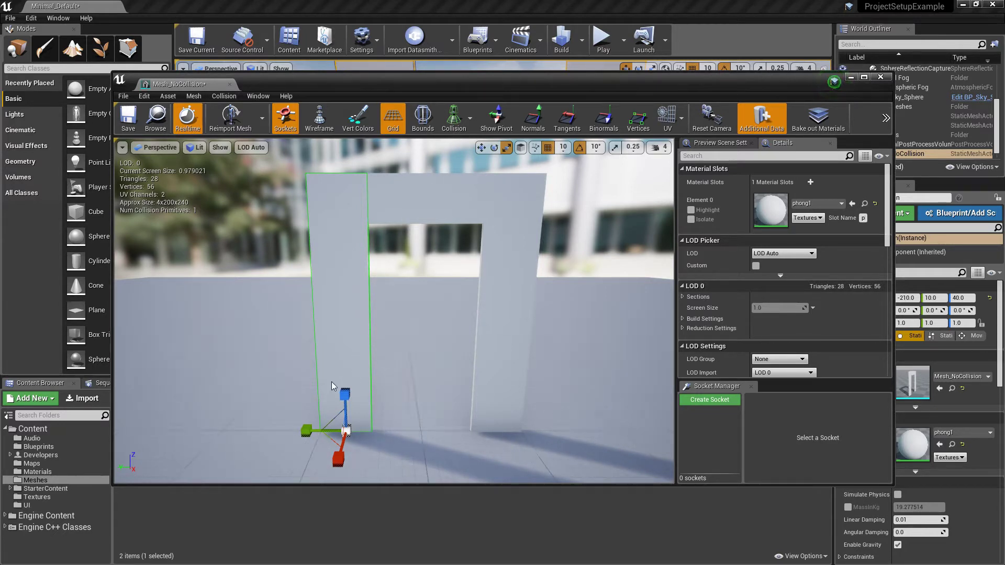
pyautogui.moveTo(346, 391); pyautogui.dragTo(346, 416)
pyautogui.moveTo(419, 332); pyautogui.dragTo(405, 316)
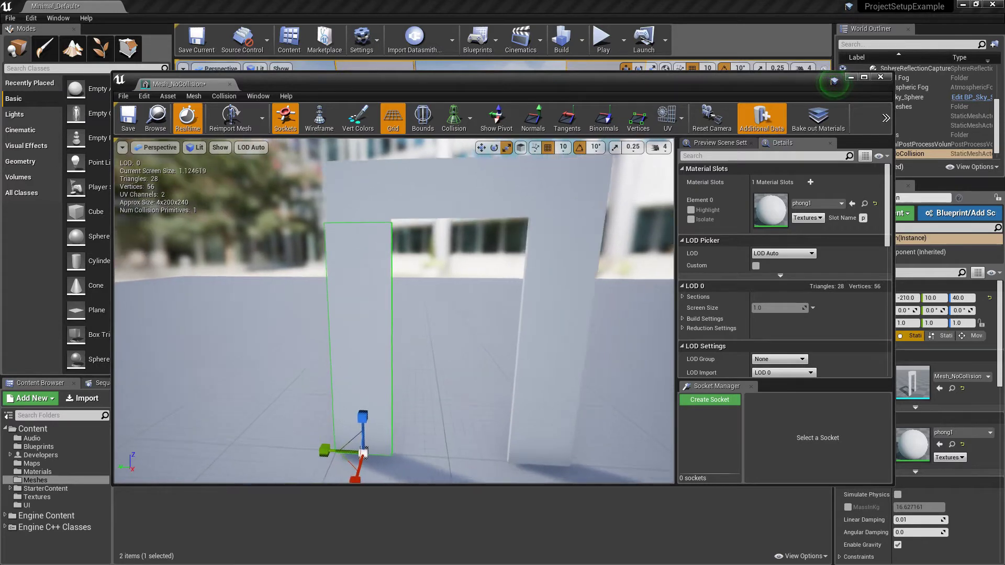
pyautogui.moveTo(405, 316); pyautogui.dragTo(410, 352, button='right')
pyautogui.moveTo(368, 423); pyautogui.dragTo(369, 426)
pyautogui.click(368, 426)
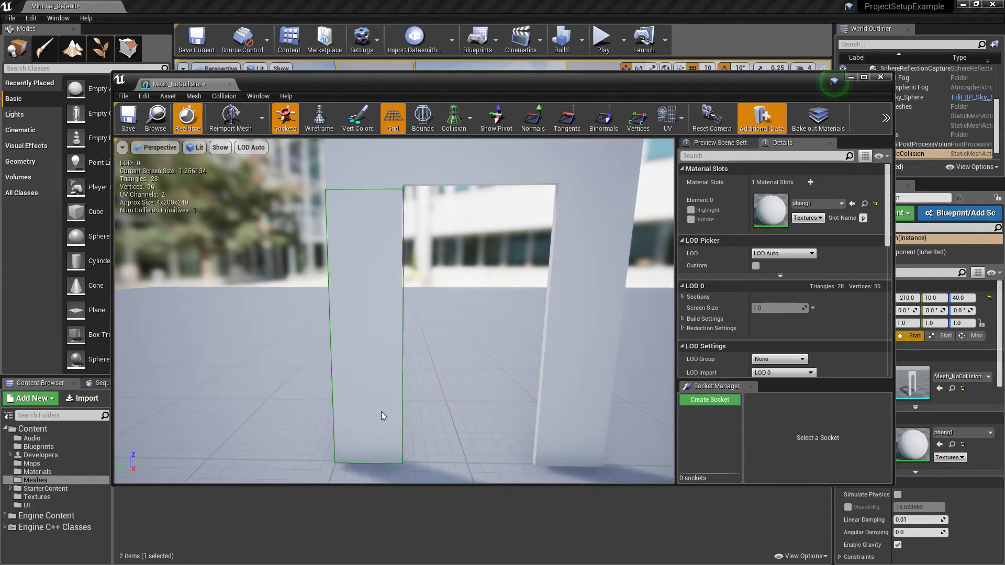
pyautogui.click(399, 396)
pyautogui.moveTo(368, 426); pyautogui.dragTo(368, 422)
pyautogui.press('s')
pyautogui.moveTo(454, 359); pyautogui.dragTo(438, 367, button='right')
# Duplicate the left leg's collision box along the Y axis onto the right leg, and deselect the copy
pyautogui.press('w')
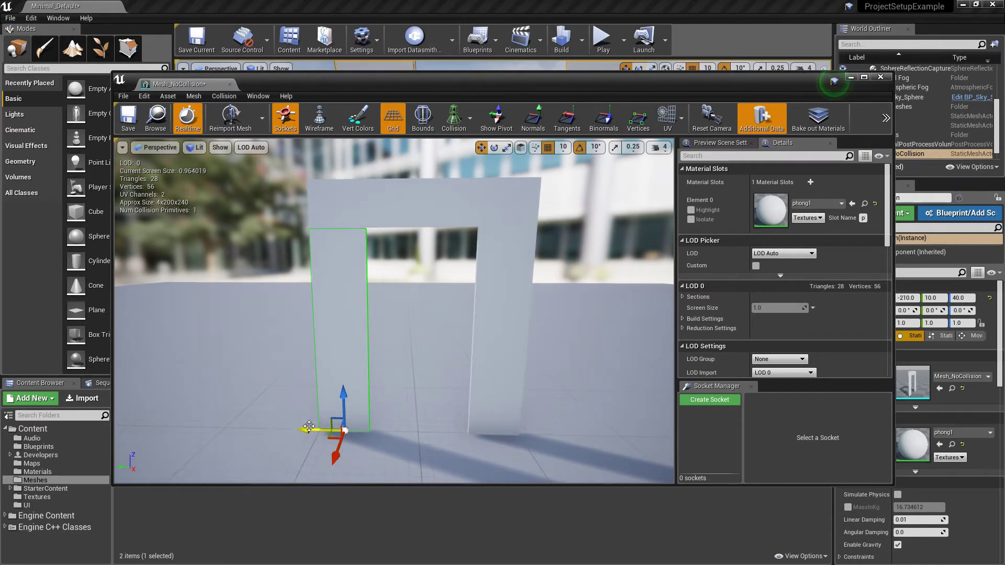
pyautogui.keyDown('alt'); pyautogui.moveTo(308, 430); pyautogui.dragTo(456, 427); pyautogui.keyUp('alt')
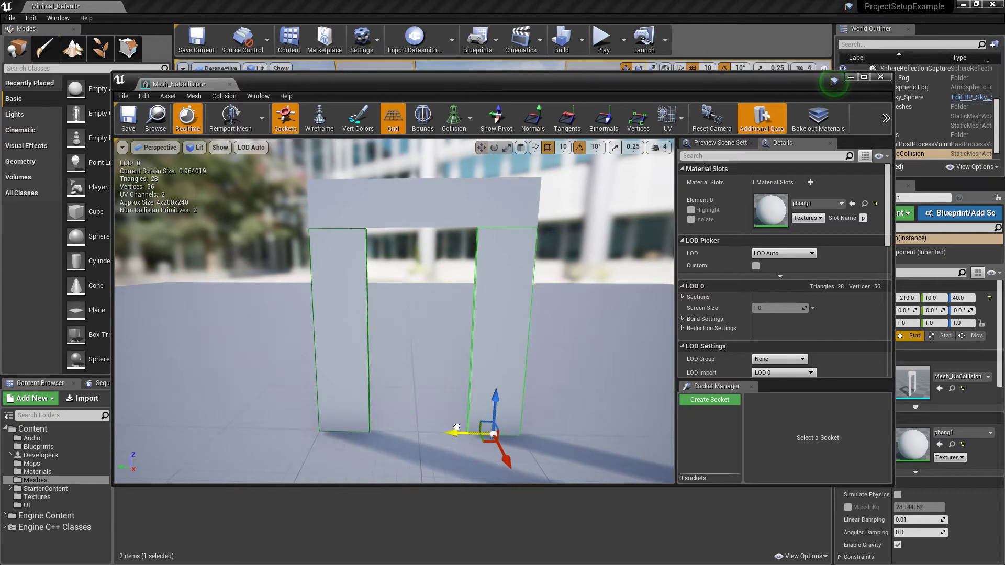
pyautogui.moveTo(563, 379); pyautogui.dragTo(426, 244, button='middle')
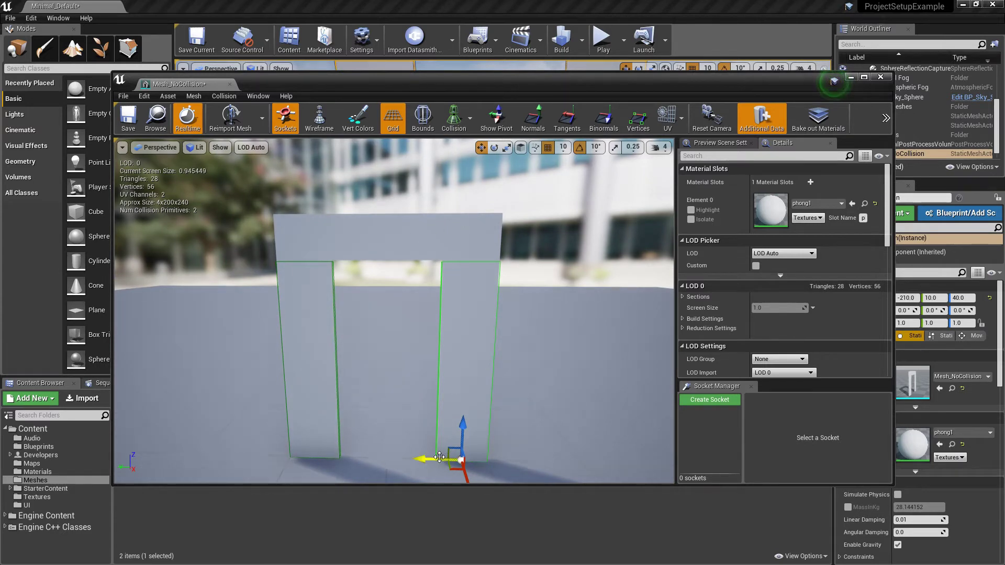
pyautogui.click(399, 397)
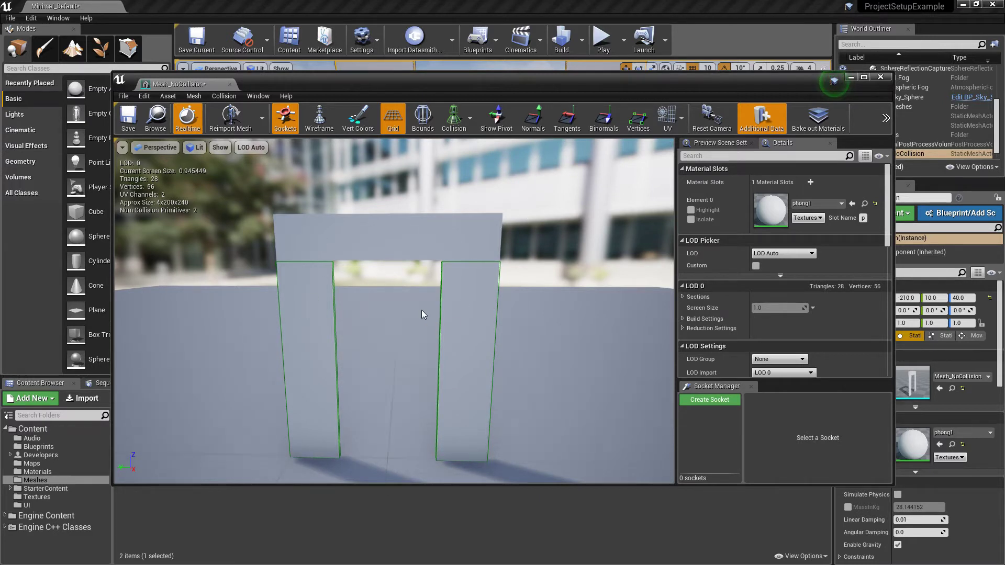
# Add a box simplified collision and move it up along Z onto the doorway's top piece
pyautogui.click(224, 97)
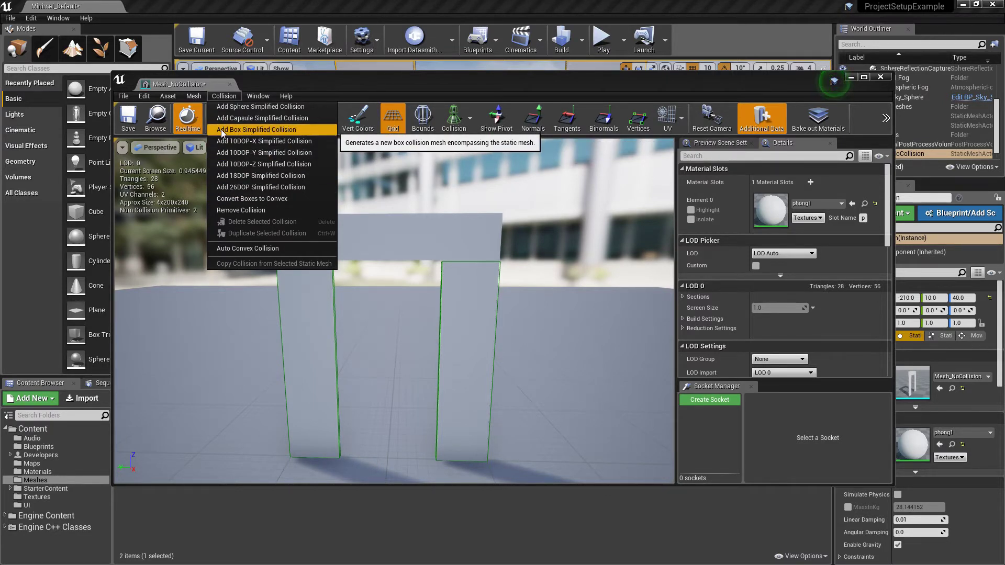
pyautogui.click(259, 130)
pyautogui.moveTo(387, 308); pyautogui.dragTo(390, 201)
pyautogui.press('w')
pyautogui.scroll(5, 370, 285)
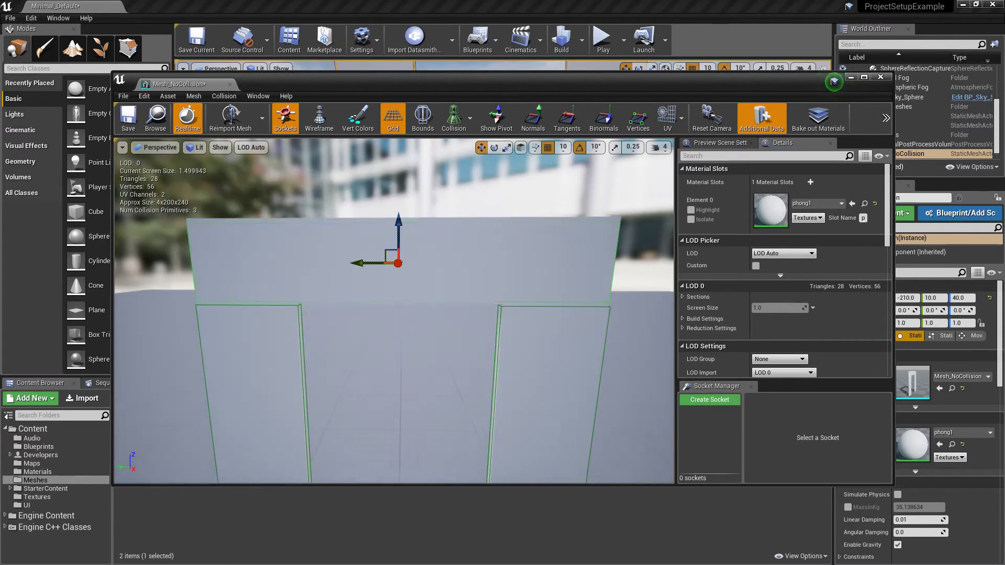
pyautogui.scroll(2, 395, 251)
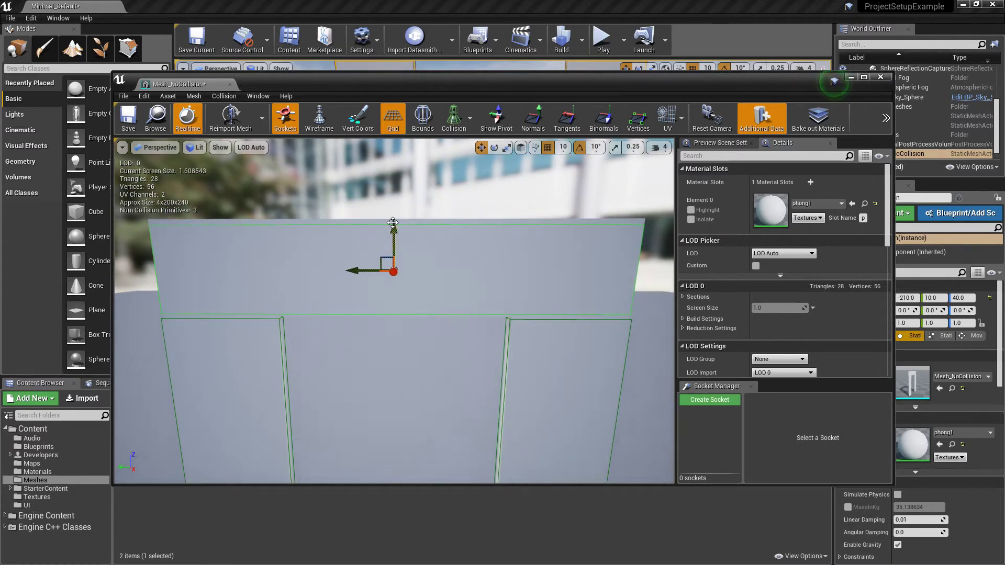
# Scale the top collision box in height and width and adjust its height position to fit the doorway's top piece
pyautogui.press('r')
pyautogui.moveTo(396, 224); pyautogui.dragTo(395, 227)
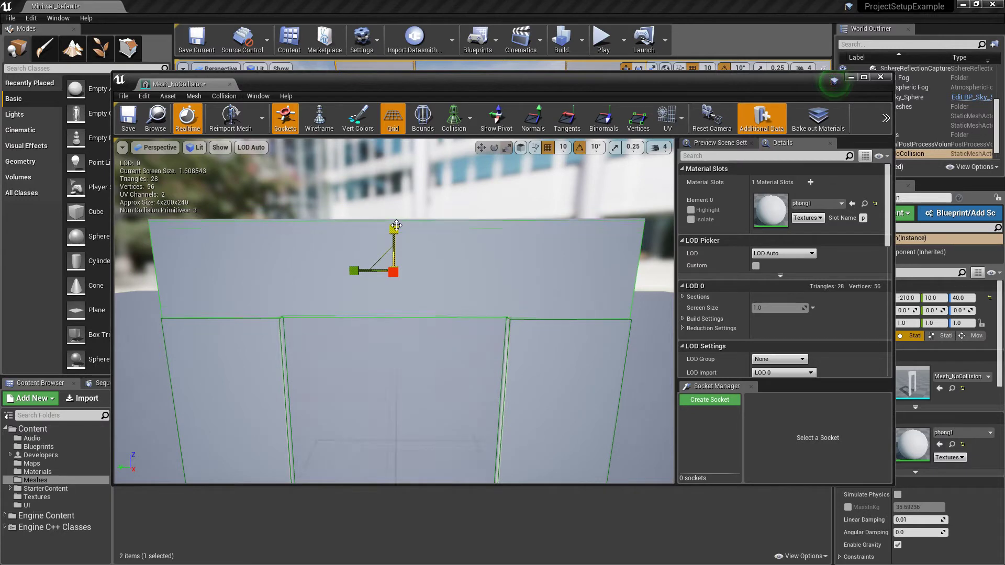
pyautogui.click(388, 247)
pyautogui.click(385, 219)
pyautogui.moveTo(355, 272); pyautogui.dragTo(353, 271)
pyautogui.click(360, 268)
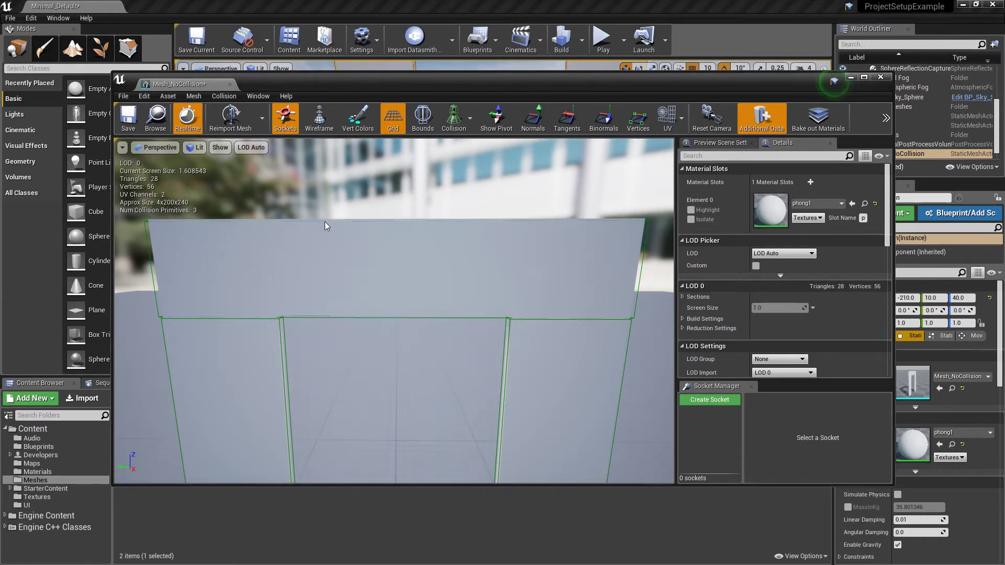
pyautogui.click(155, 290)
pyautogui.moveTo(395, 236); pyautogui.dragTo(396, 233)
# Examine from several angles how the three collision boxes fit the doorway's legs and top and leave the opening free
pyautogui.moveTo(395, 233); pyautogui.dragTo(395, 182, button='right')
pyautogui.moveTo(395, 235); pyautogui.dragTo(387, 279, button='middle')
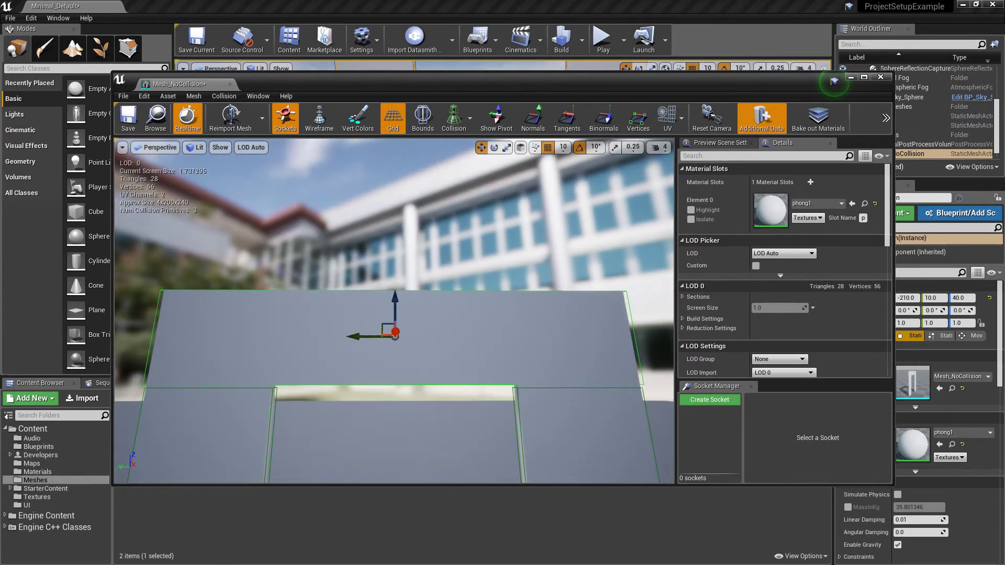
pyautogui.moveTo(424, 380); pyautogui.dragTo(424, 453, button='right')
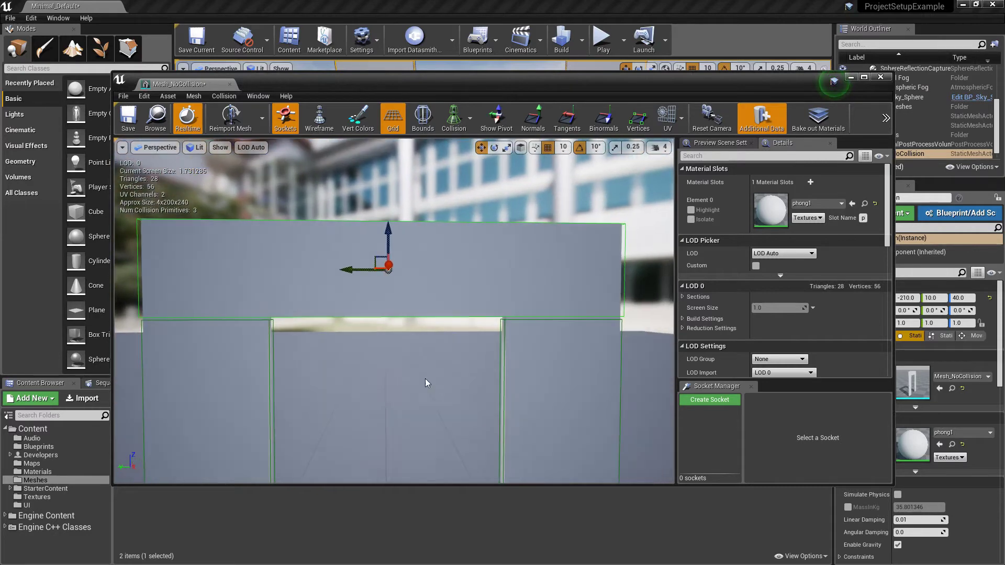
pyautogui.scroll(-6, 425, 380)
pyautogui.moveTo(425, 380); pyautogui.dragTo(425, 413, button='middle')
pyautogui.moveTo(435, 333); pyautogui.dragTo(436, 398, button='right')
pyautogui.moveTo(435, 334); pyautogui.dragTo(436, 293)
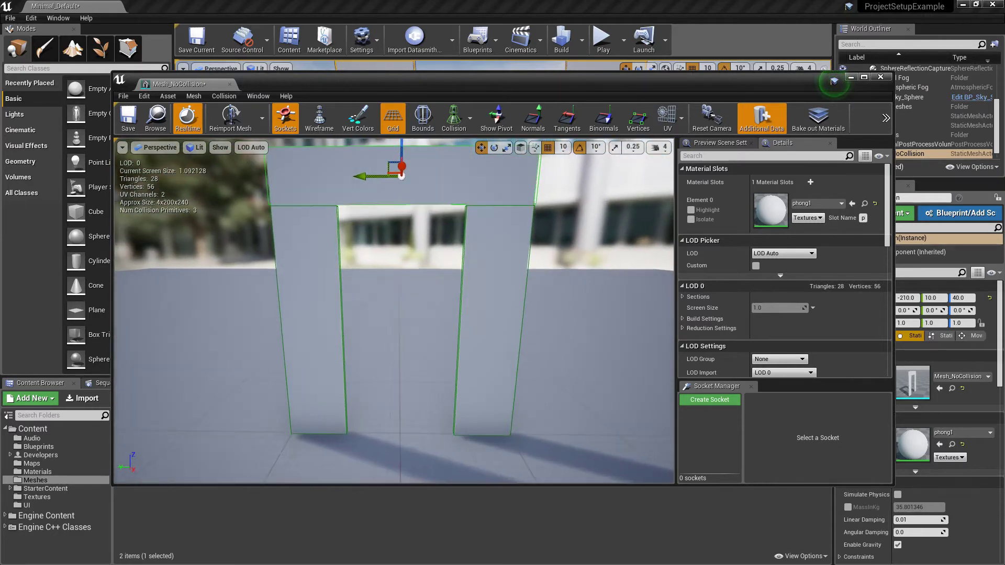
pyautogui.moveTo(436, 333); pyautogui.dragTo(439, 317, button='middle')
pyautogui.moveTo(436, 334); pyautogui.dragTo(436, 314)
pyautogui.moveTo(435, 334); pyautogui.dragTo(425, 329, button='middle')
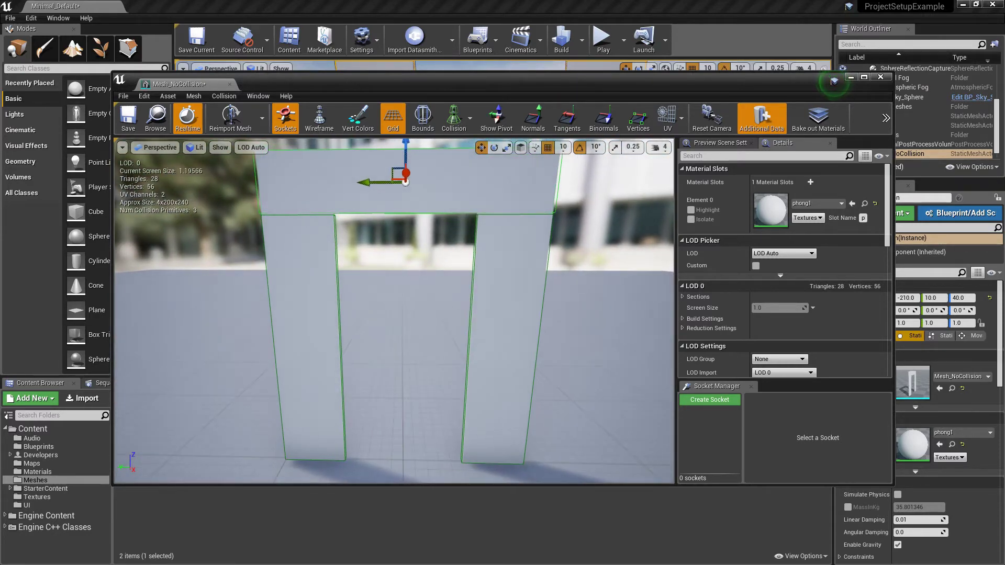
pyautogui.moveTo(436, 333); pyautogui.dragTo(436, 367)
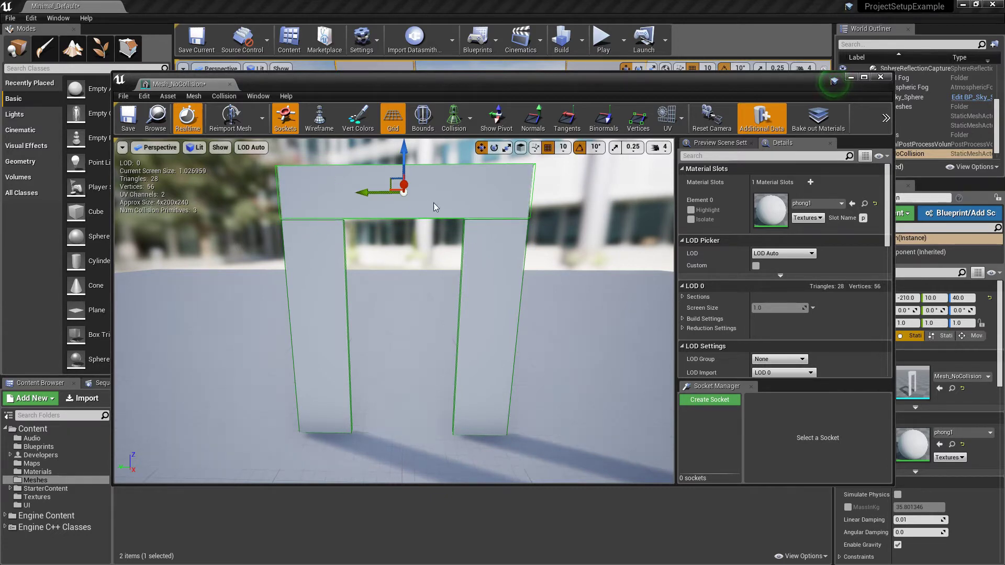
pyautogui.moveTo(396, 335)
pyautogui.mouseDown(button='right')
pyautogui.moveTo(397, 298)
pyautogui.moveTo(401, 330)
pyautogui.mouseUp(button='right')
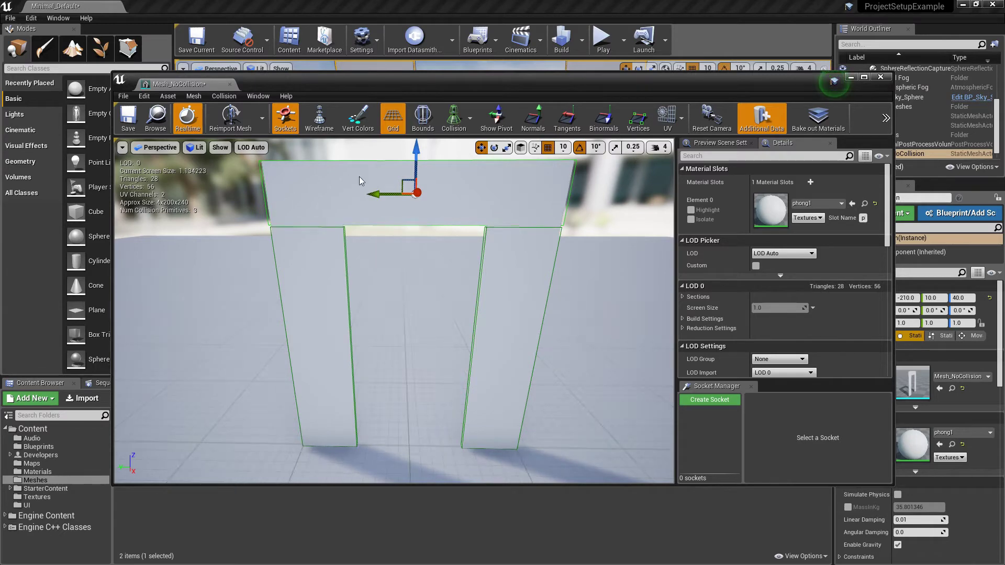
pyautogui.moveTo(411, 338); pyautogui.dragTo(390, 369, button='right')
pyautogui.moveTo(434, 209); pyautogui.dragTo(404, 338)
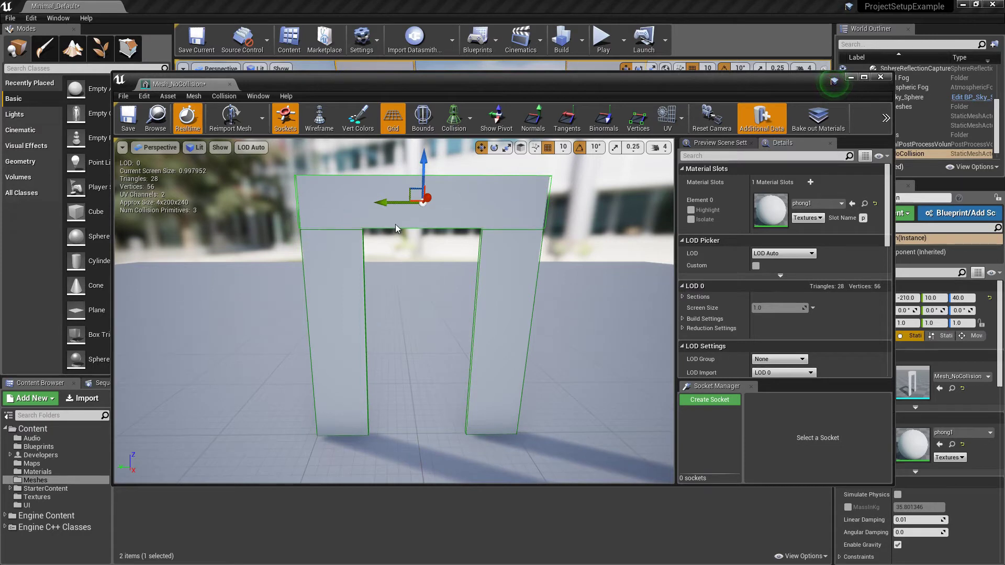
# Deselect the top collision box and save the static mesh
pyautogui.click(413, 365)
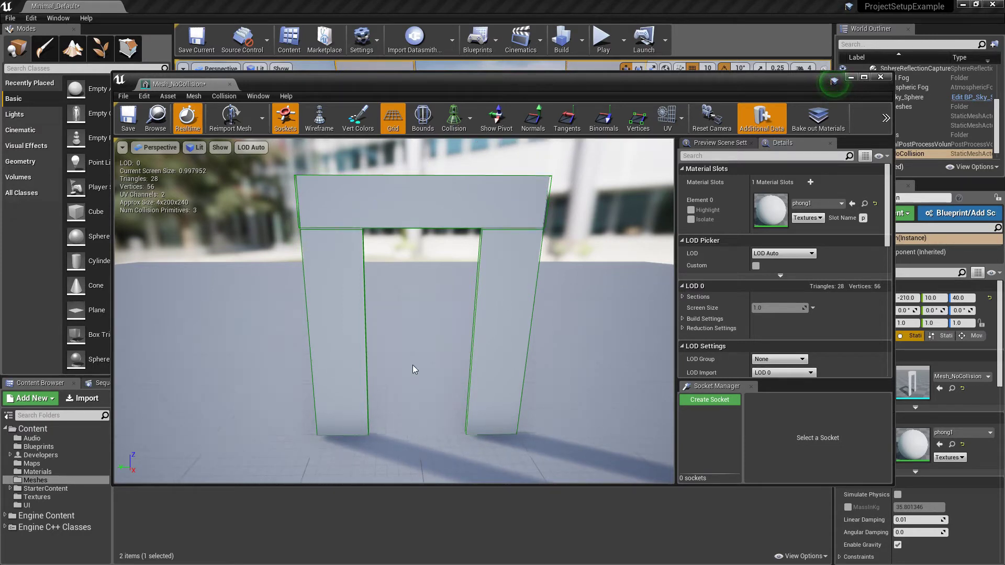
pyautogui.scroll(4, 413, 365)
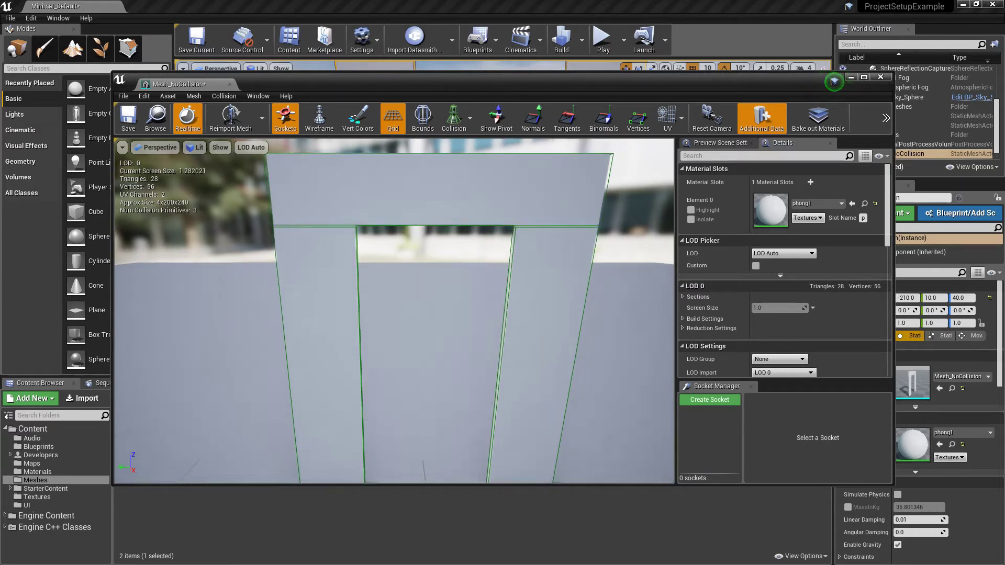
pyautogui.click(128, 119)
pyautogui.scroll(-4, 315, 237)
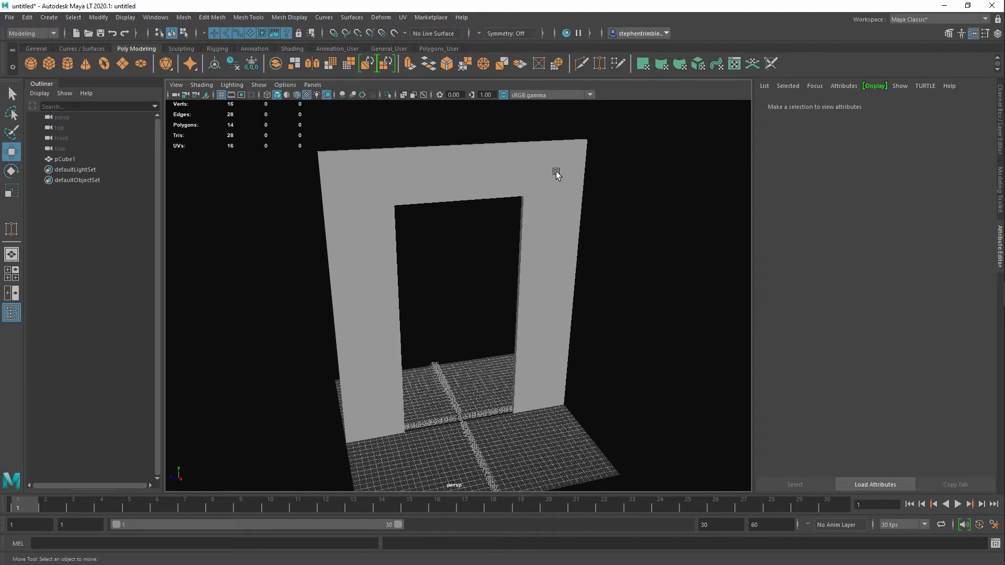
# Switch to Maya LT and delete the doorway mesh's construction history
pyautogui.click(486, 174)
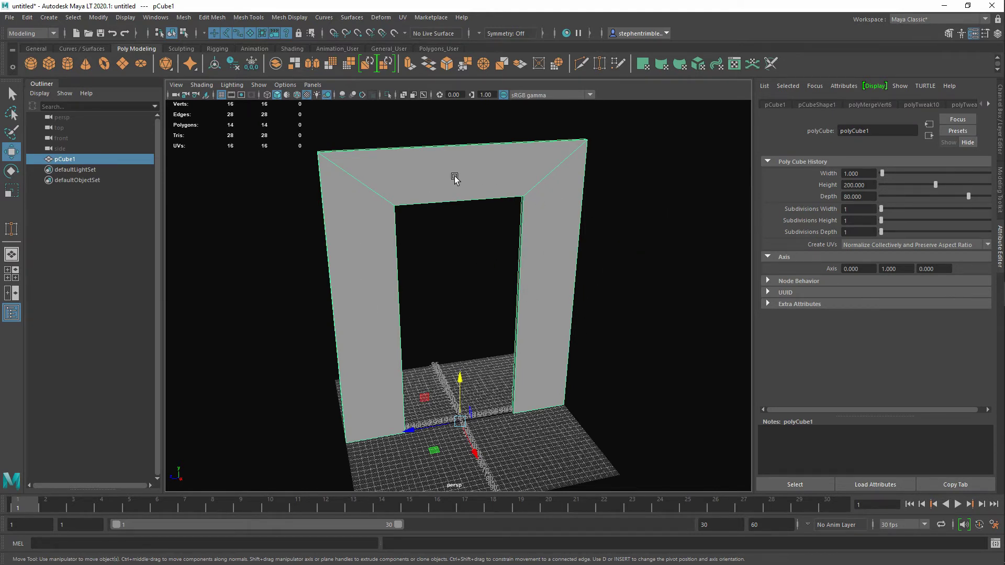
pyautogui.click(665, 254)
pyautogui.click(536, 220)
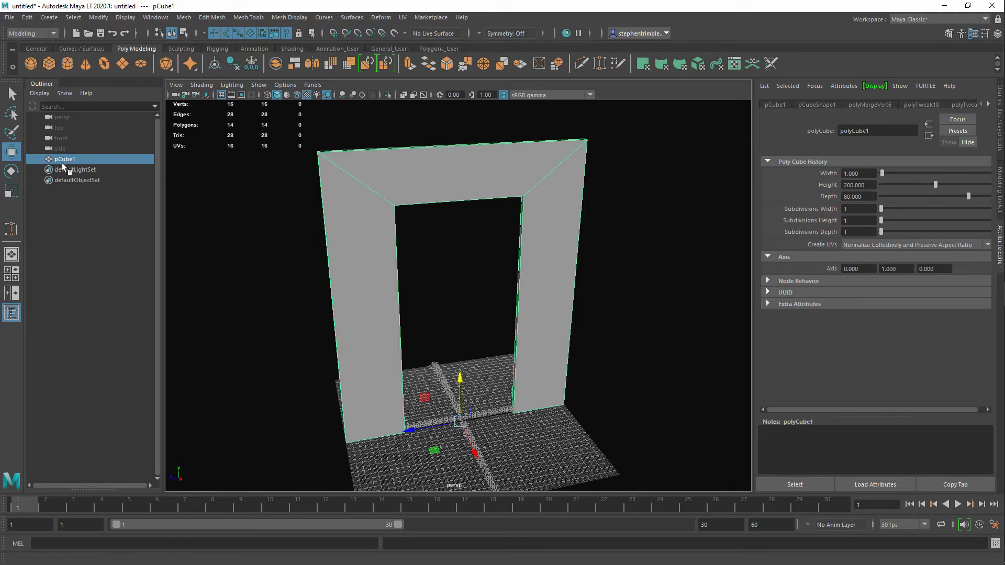
pyautogui.moveTo(70, 163); pyautogui.dragTo(547, 207)
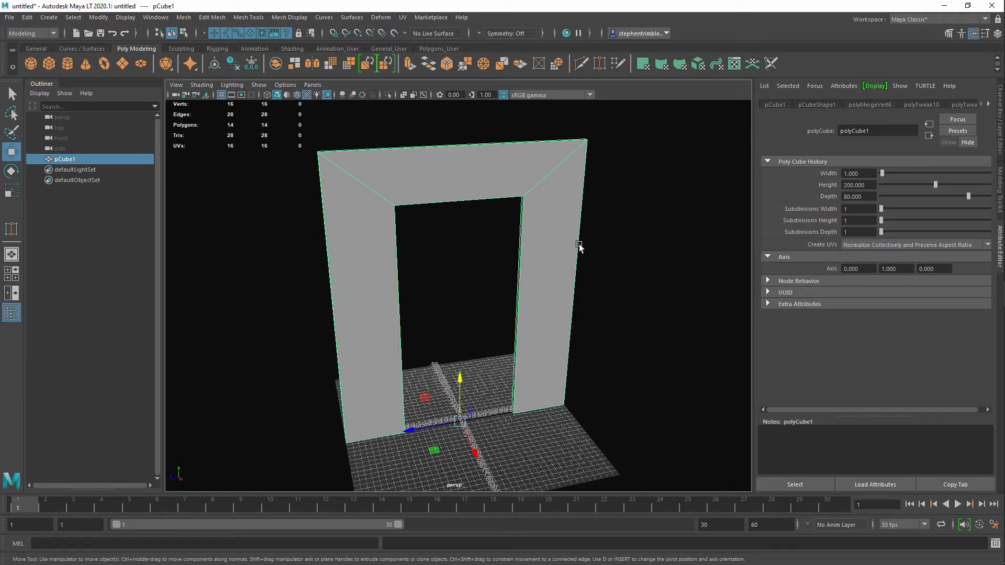
pyautogui.hotkey('alt', 'shift', 'd')
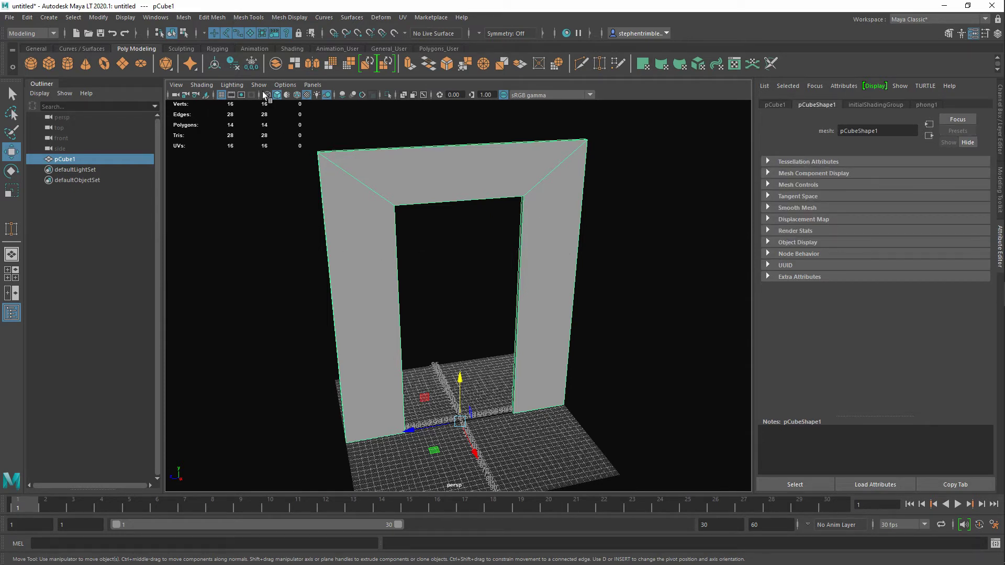
pyautogui.click(251, 66)
pyautogui.click(676, 268)
pyautogui.click(560, 244)
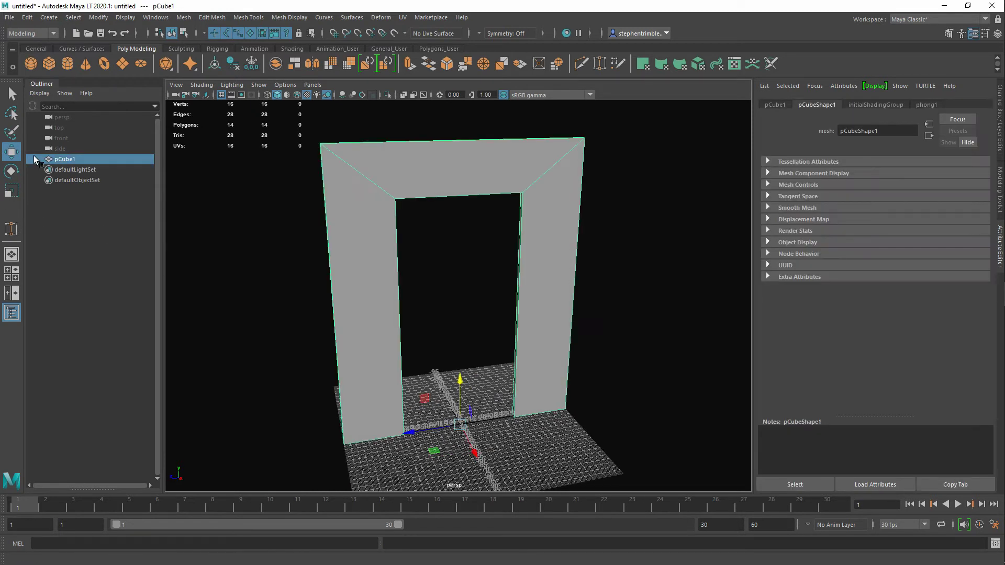
# Rename the doorway mesh as SM_Mesh
pyautogui.doubleClick(63, 160)
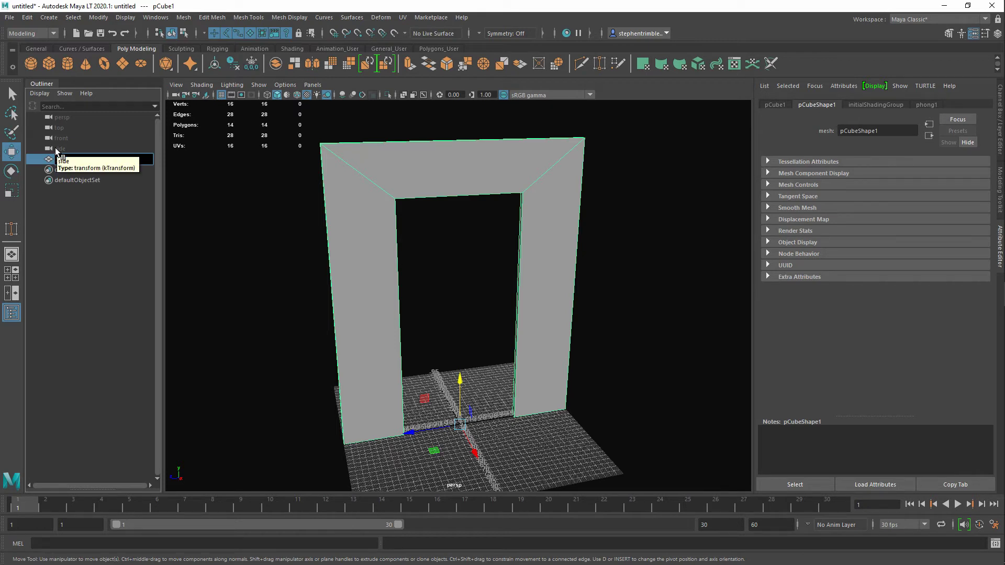
pyautogui.write('SM_Mesh')
pyautogui.press('Return')
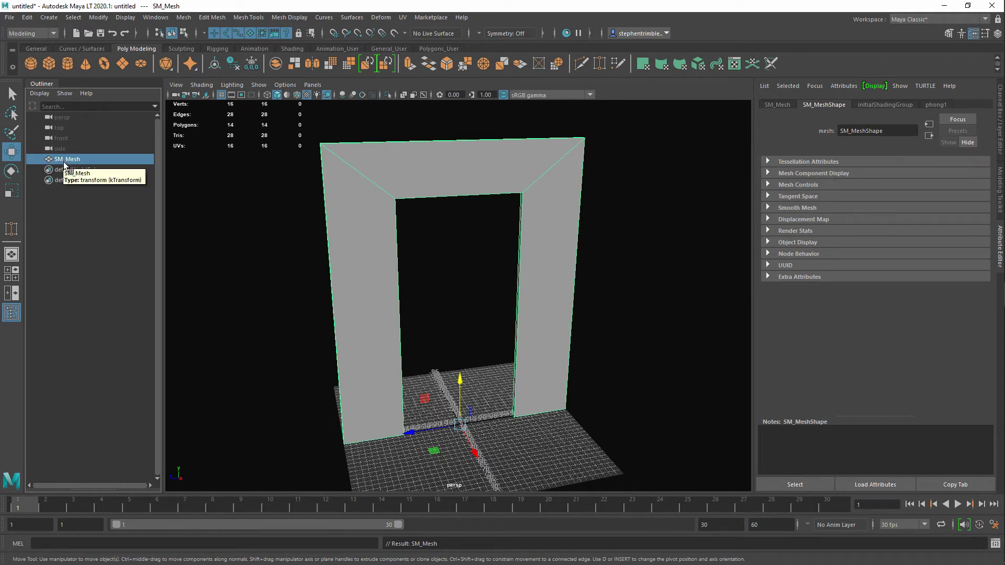
pyautogui.click(657, 231)
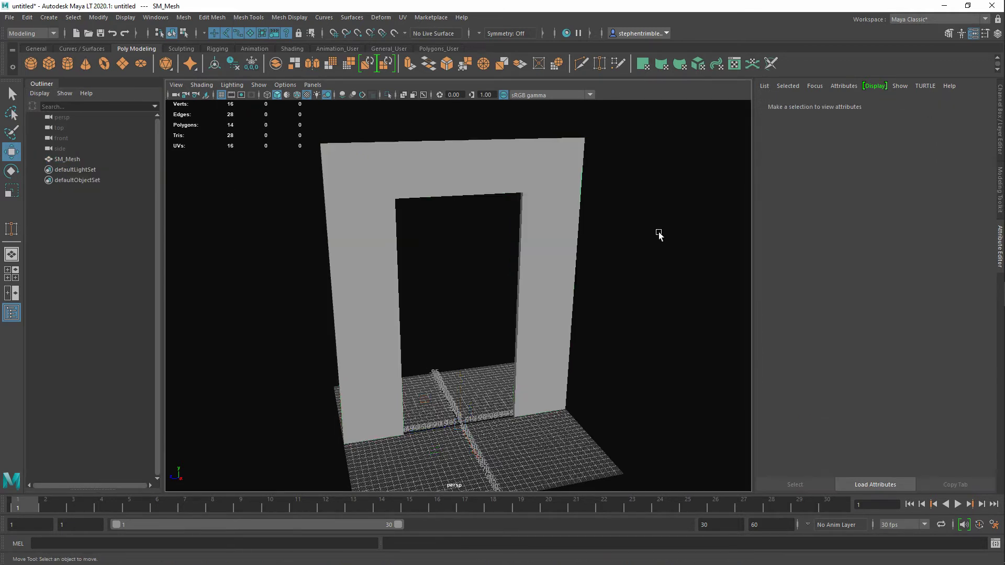
pyautogui.click(562, 242)
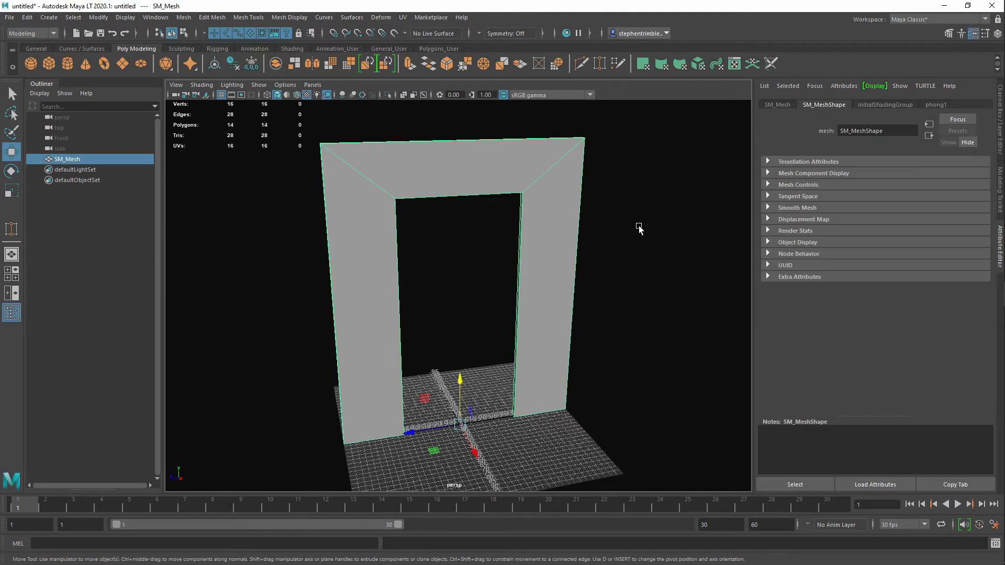
pyautogui.click(303, 224)
pyautogui.click(370, 243)
pyautogui.click(656, 284)
pyautogui.click(557, 278)
pyautogui.keyDown('alt'); pyautogui.moveTo(485, 318); pyautogui.dragTo(470, 291); pyautogui.keyUp('alt')
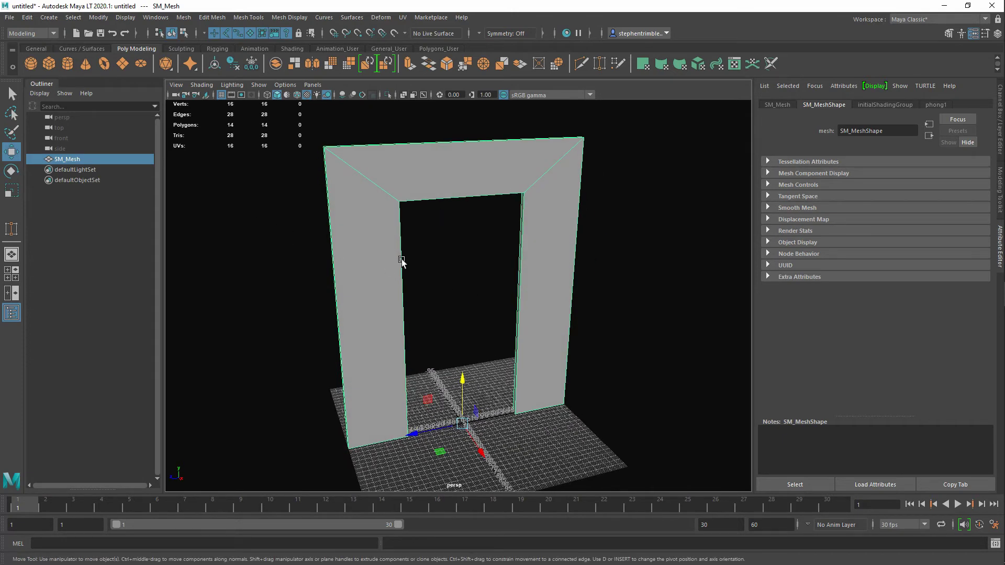
pyautogui.keyDown('alt'); pyautogui.moveTo(443, 268); pyautogui.dragTo(438, 289); pyautogui.keyUp('alt')
# Create a polygon cube at the origin and raise it about 107 cm along Y into the doorway opening
pyautogui.click(49, 64)
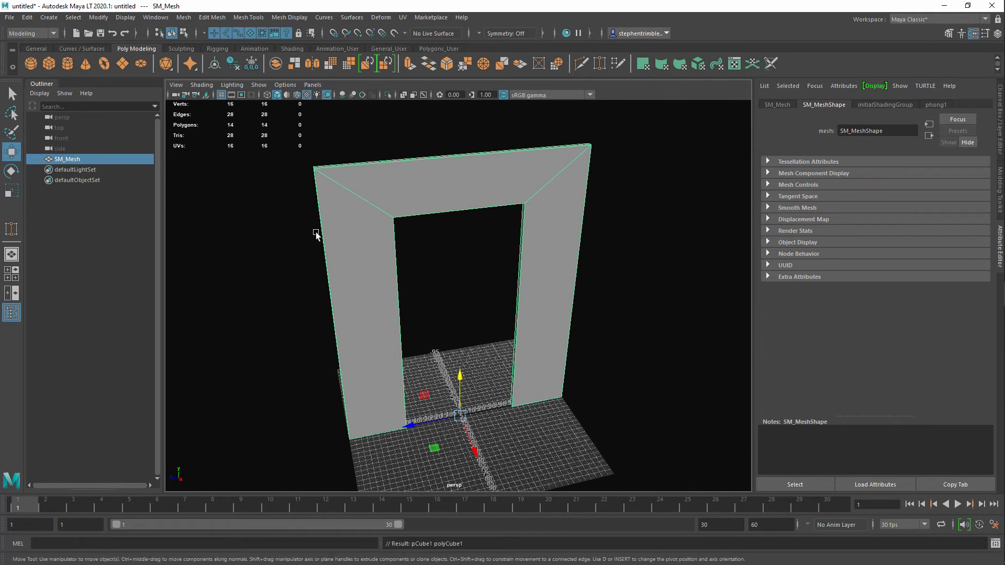
pyautogui.keyDown('alt'); pyautogui.moveTo(527, 354); pyautogui.dragTo(561, 351); pyautogui.keyUp('alt')
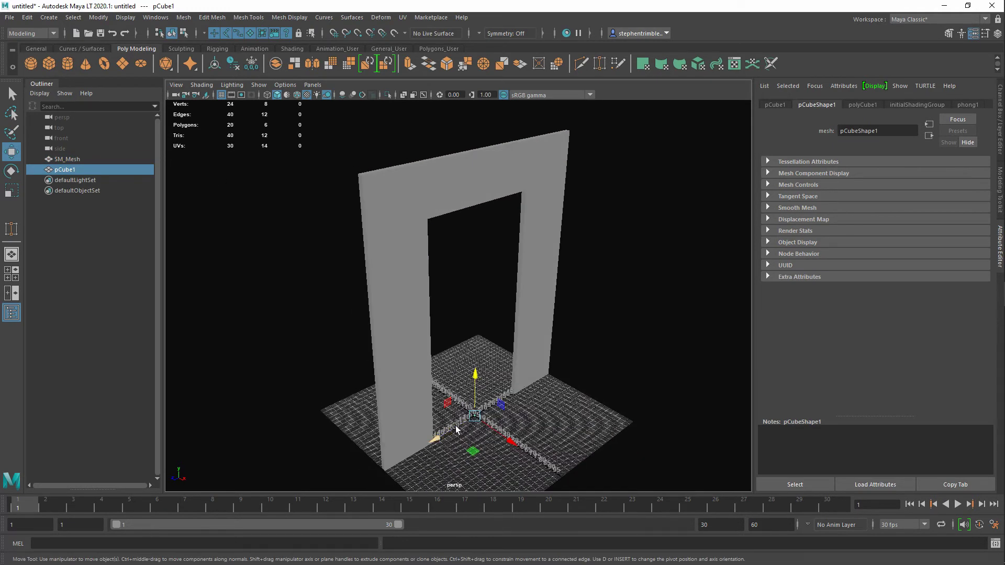
pyautogui.keyDown('alt'); pyautogui.moveTo(454, 423); pyautogui.dragTo(457, 335, button='middle'); pyautogui.keyUp('alt')
pyautogui.scroll(2, 460, 328)
pyautogui.moveTo(479, 295); pyautogui.dragTo(483, 161)
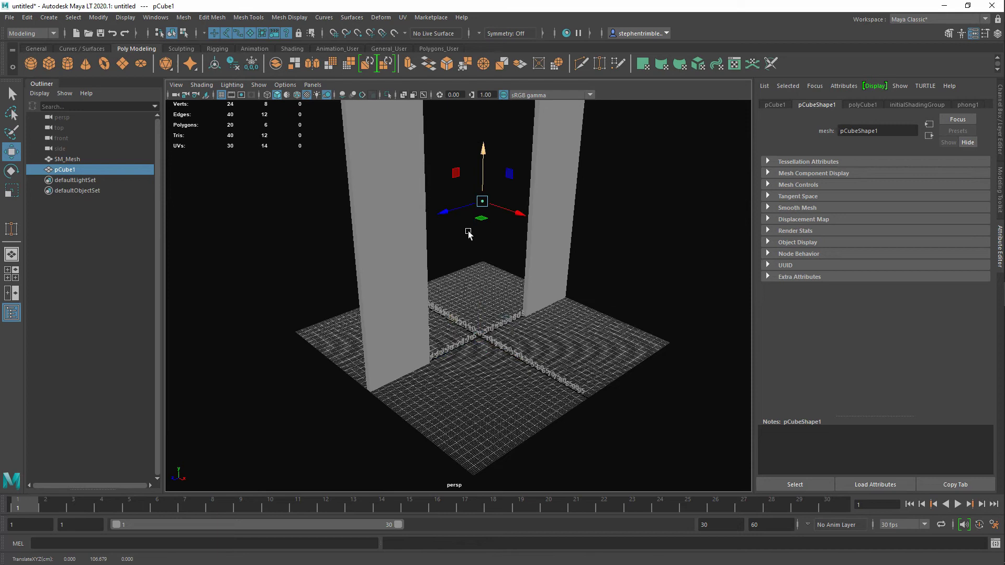
# Scale the cube up uniformly to about 9 and stretch it along Y to about 181 to form a tall pillar
pyautogui.press('r')
pyautogui.scroll(-3, 501, 350)
pyautogui.moveTo(477, 235); pyautogui.dragTo(469, 141)
pyautogui.moveTo(477, 217); pyautogui.dragTo(464, 131)
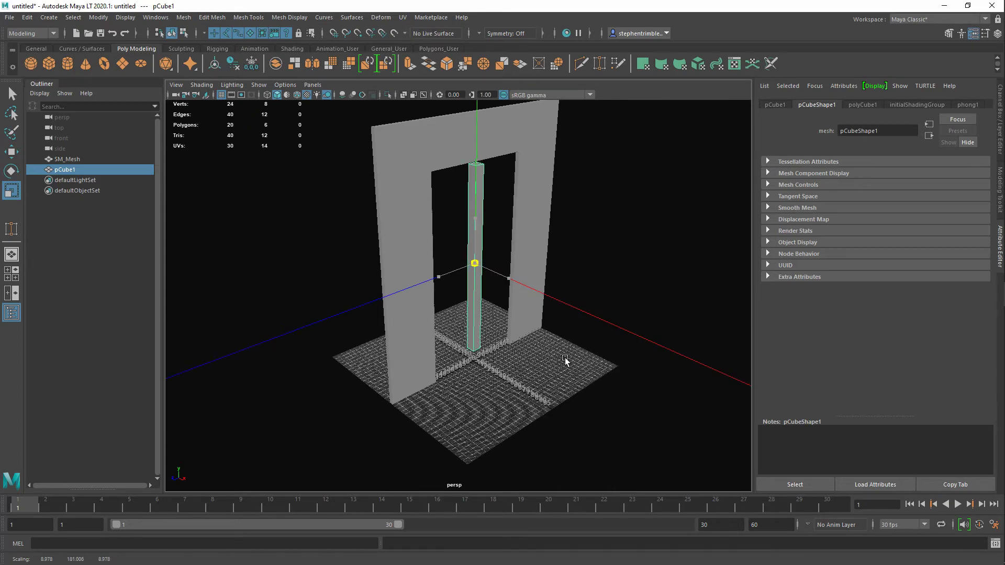
# Scale the pillar down along X to roughly the doorway's thickness
pyautogui.keyDown('alt'); pyautogui.moveTo(565, 359); pyautogui.dragTo(486, 388); pyautogui.keyUp('alt')
pyautogui.keyDown('alt'); pyautogui.moveTo(470, 263); pyautogui.dragTo(440, 316, button='middle'); pyautogui.keyUp('alt')
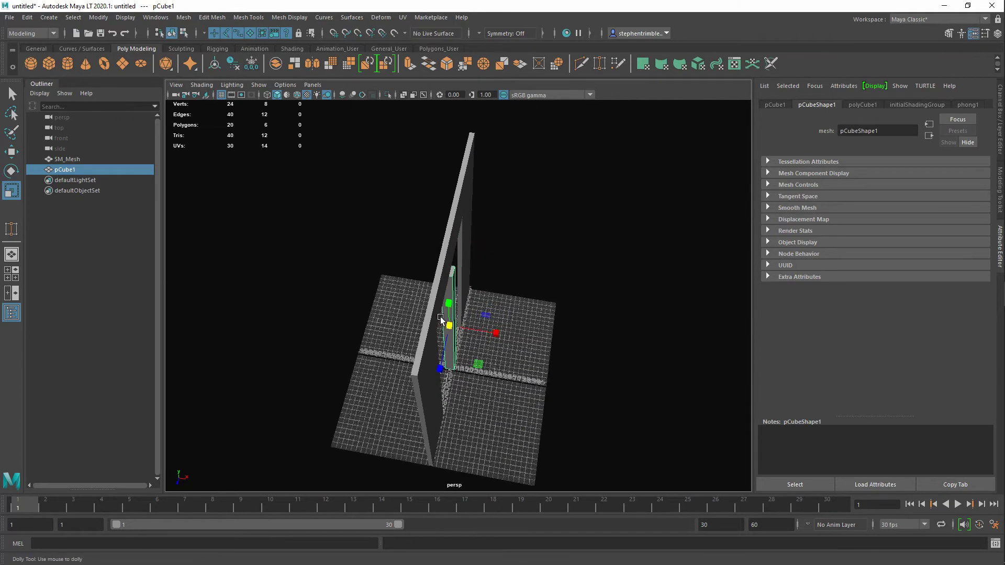
pyautogui.keyDown('alt'); pyautogui.moveTo(440, 319); pyautogui.dragTo(511, 384, button='right'); pyautogui.keyUp('alt')
pyautogui.moveTo(488, 362); pyautogui.dragTo(462, 363)
# Move the pillar along Z from the opening's middle into the doorway's left leg
pyautogui.keyDown('alt'); pyautogui.moveTo(575, 447); pyautogui.dragTo(458, 372); pyautogui.keyUp('alt')
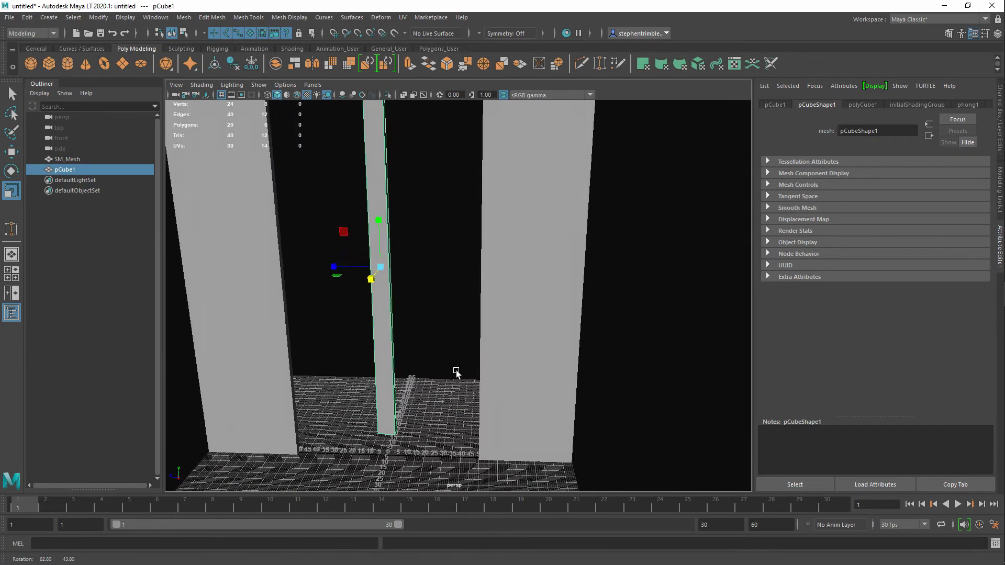
pyautogui.keyDown('alt'); pyautogui.moveTo(423, 354); pyautogui.dragTo(561, 414, button='middle'); pyautogui.keyUp('alt')
pyautogui.keyDown('alt'); pyautogui.moveTo(560, 413); pyautogui.dragTo(481, 327, button='right'); pyautogui.keyUp('alt')
pyautogui.press('w')
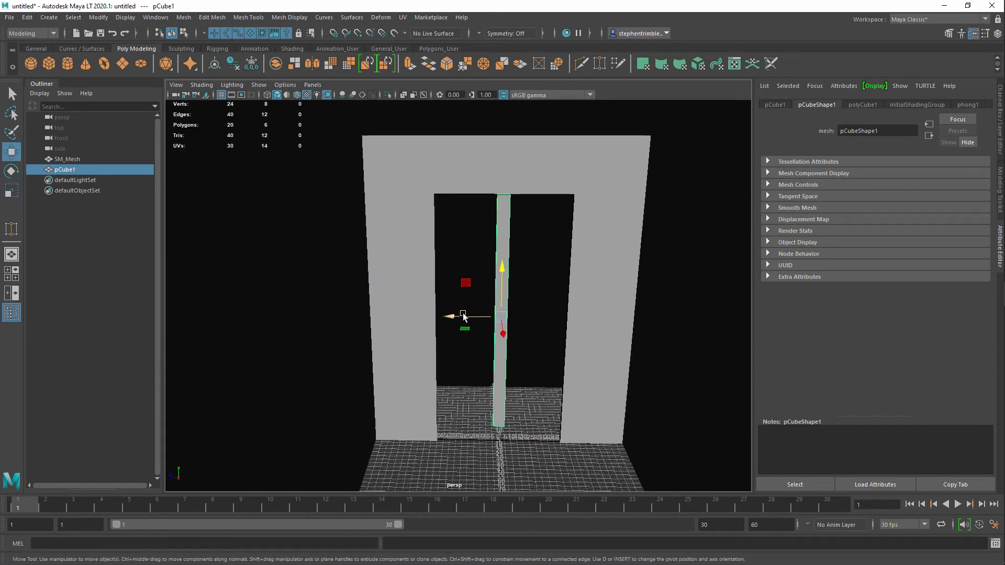
pyautogui.moveTo(464, 316); pyautogui.dragTo(369, 340)
# Snap the pillar to the grid along Z at 75 so it sits centered in the left leg
pyautogui.keyDown('alt'); pyautogui.moveTo(446, 280); pyautogui.dragTo(485, 288); pyautogui.keyUp('alt')
pyautogui.keyDown('alt'); pyautogui.moveTo(460, 320); pyautogui.dragTo(504, 378, button='right'); pyautogui.keyUp('alt')
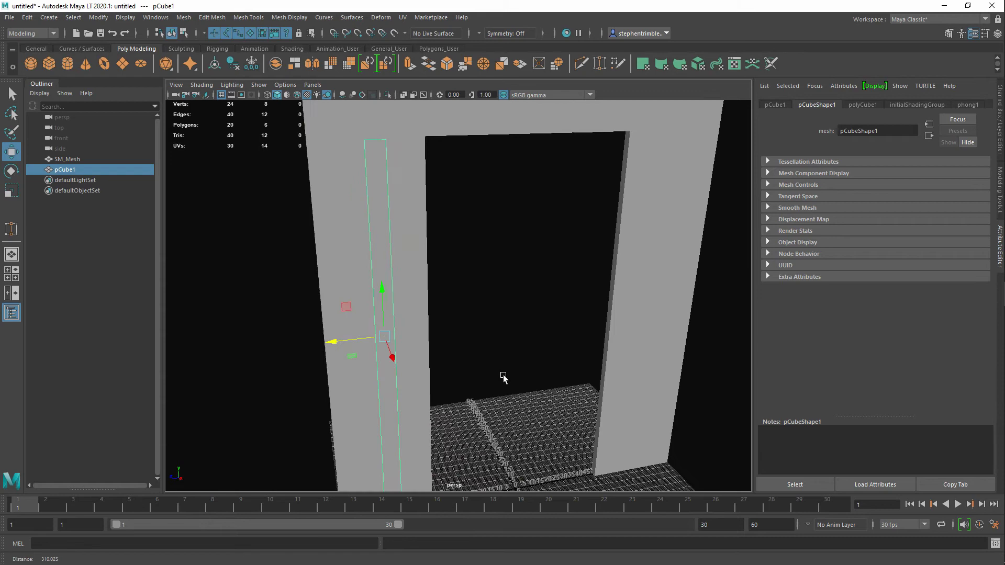
pyautogui.keyDown('alt'); pyautogui.moveTo(503, 377); pyautogui.dragTo(482, 345); pyautogui.keyUp('alt')
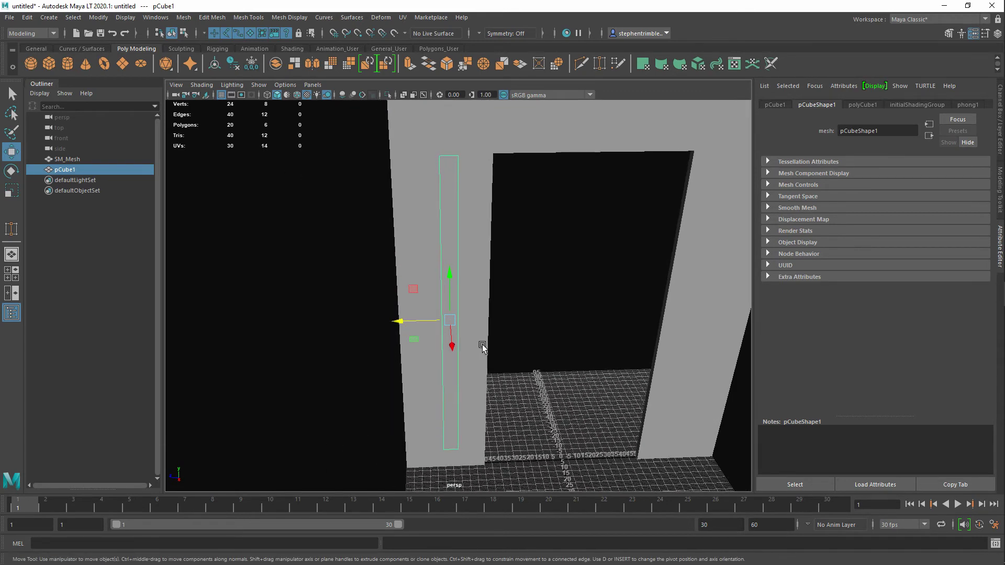
pyautogui.click(451, 321)
pyautogui.press('r')
pyautogui.press('w')
pyautogui.press('x')
pyautogui.moveTo(431, 320)
pyautogui.mouseDown()
pyautogui.moveTo(422, 334)
pyautogui.moveTo(443, 335)
pyautogui.mouseUp()
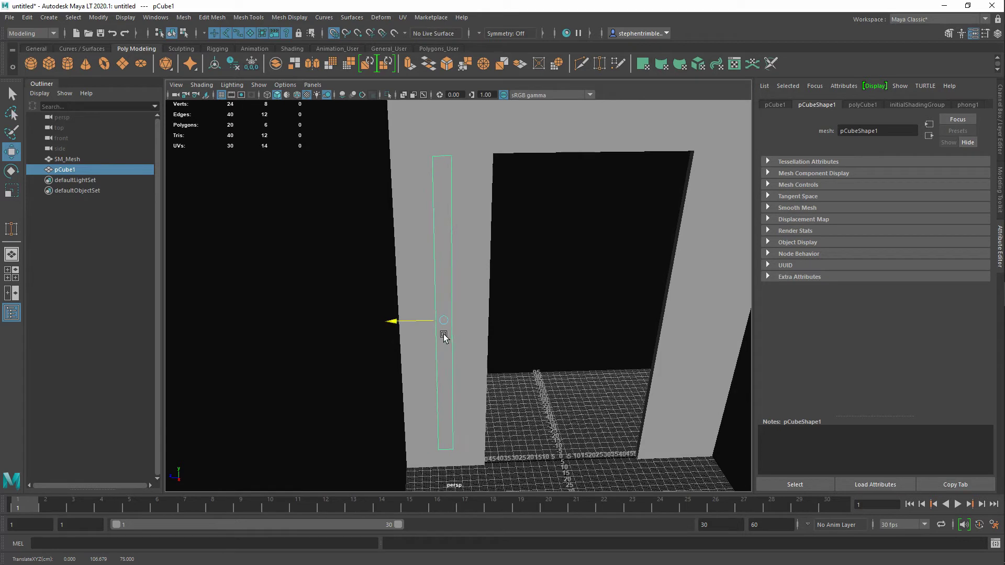
# Widen the pillar along Z to the full width of the doorway's left leg and show wireframe edges on the shaded meshes
pyautogui.press('r')
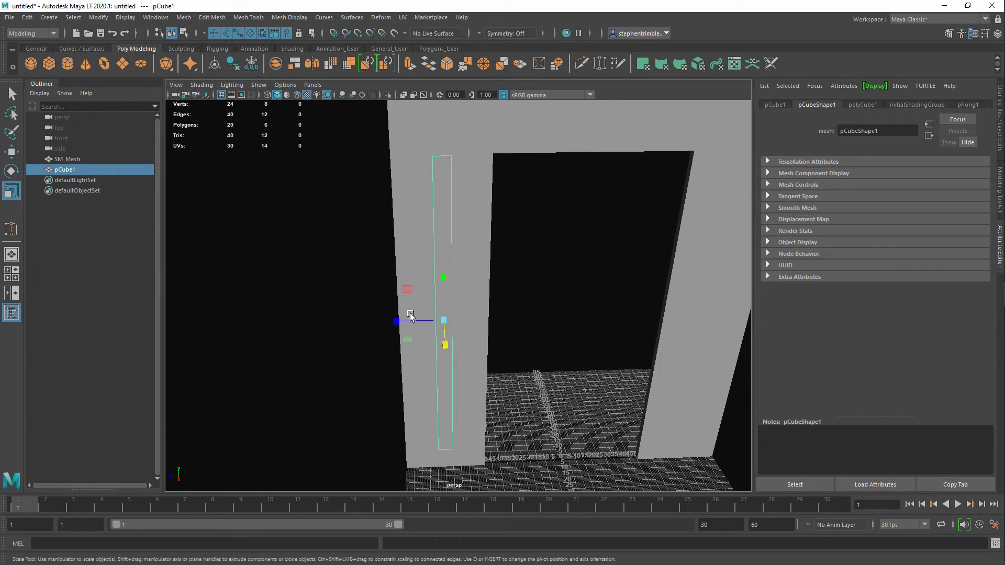
pyautogui.moveTo(397, 321); pyautogui.dragTo(182, 327)
pyautogui.keyDown('alt'); pyautogui.moveTo(432, 209); pyautogui.dragTo(438, 298, button='middle'); pyautogui.keyUp('alt')
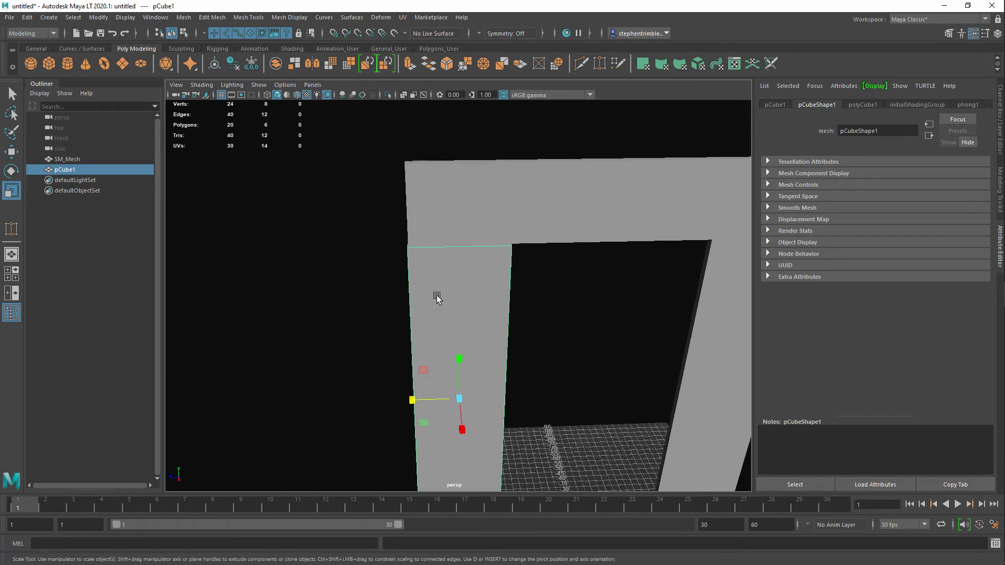
pyautogui.keyDown('alt'); pyautogui.moveTo(438, 299); pyautogui.dragTo(472, 285); pyautogui.keyUp('alt')
pyautogui.click(297, 95)
pyautogui.keyDown('alt'); pyautogui.moveTo(418, 191); pyautogui.dragTo(394, 252, button='middle'); pyautogui.keyUp('alt')
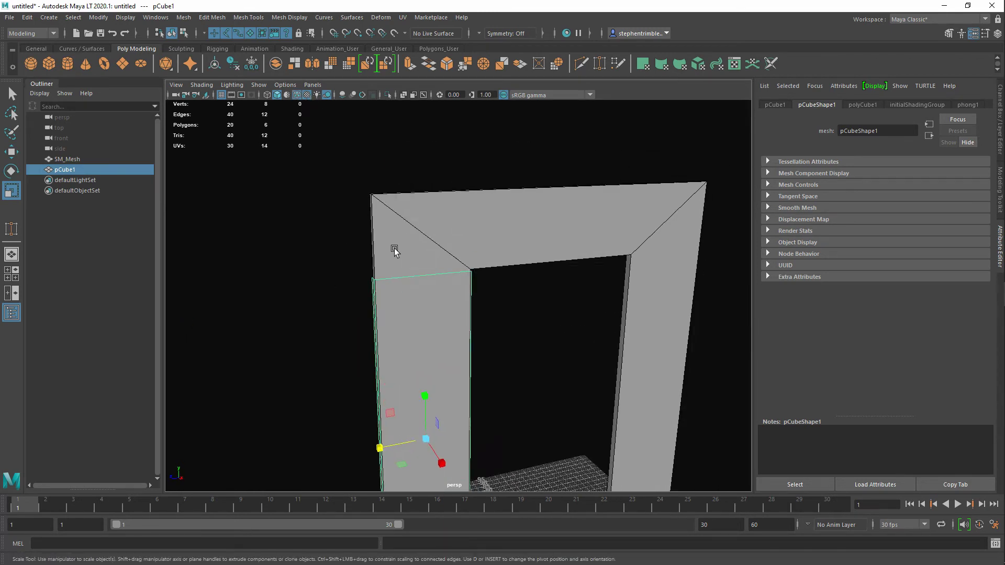
# Examine how the pillar's sides, top and bottom ends line up with the doorway's left leg
pyautogui.keyDown('alt'); pyautogui.moveTo(395, 252); pyautogui.dragTo(406, 307, button='right'); pyautogui.keyUp('alt')
pyautogui.keyDown('alt'); pyautogui.moveTo(406, 308); pyautogui.dragTo(394, 351); pyautogui.keyUp('alt')
pyautogui.keyDown('alt'); pyautogui.moveTo(395, 351); pyautogui.dragTo(417, 249, button='middle'); pyautogui.keyUp('alt')
pyautogui.keyDown('alt'); pyautogui.moveTo(440, 306); pyautogui.dragTo(422, 298, button='right'); pyautogui.keyUp('alt')
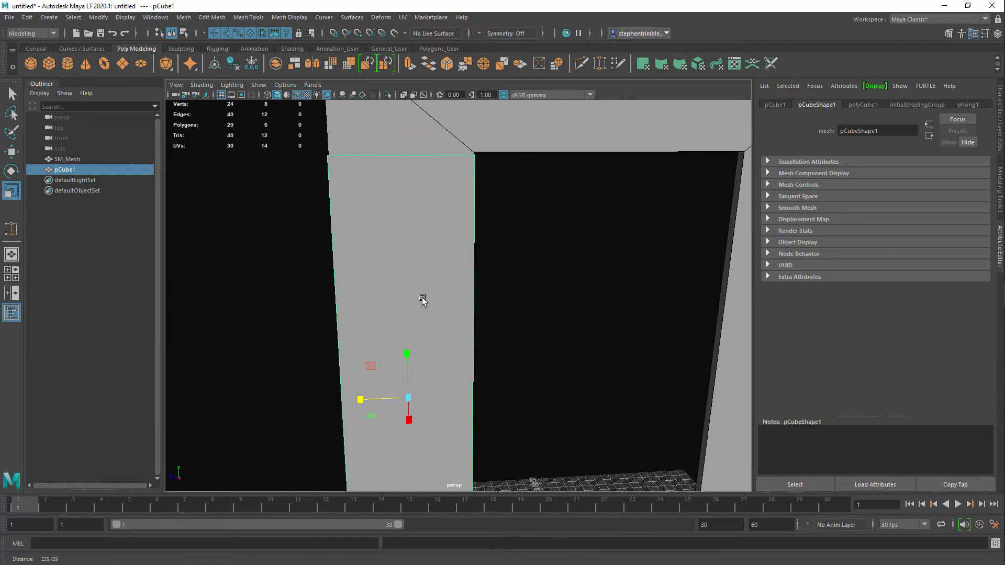
pyautogui.keyDown('alt'); pyautogui.moveTo(422, 297); pyautogui.dragTo(412, 220); pyautogui.keyUp('alt')
pyautogui.keyDown('alt'); pyautogui.moveTo(398, 361); pyautogui.dragTo(458, 209, button='middle'); pyautogui.keyUp('alt')
pyautogui.keyDown('alt'); pyautogui.moveTo(459, 230); pyautogui.dragTo(454, 290); pyautogui.keyUp('alt')
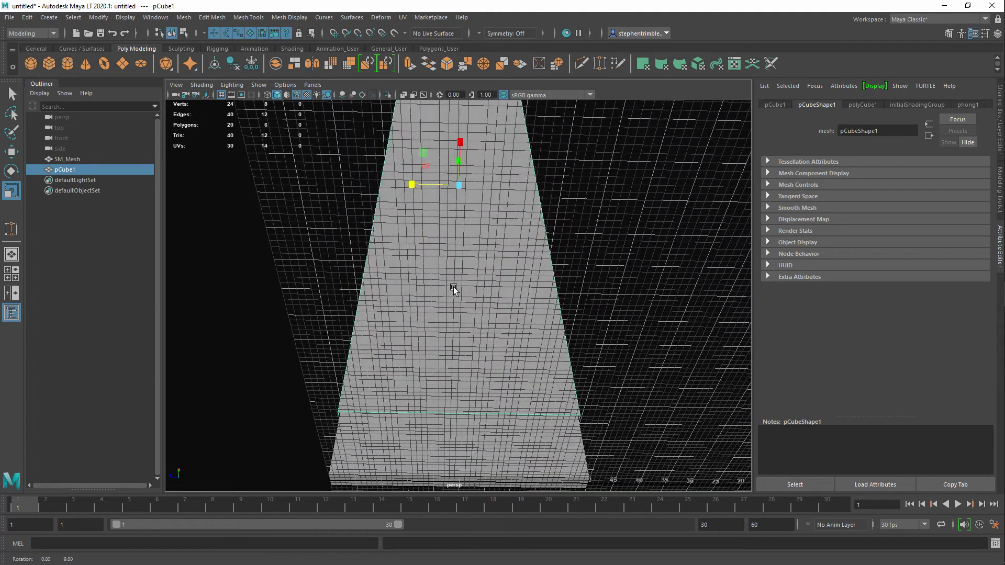
pyautogui.keyDown('alt'); pyautogui.moveTo(454, 290); pyautogui.dragTo(459, 291, button='middle'); pyautogui.keyUp('alt')
pyautogui.keyDown('alt'); pyautogui.moveTo(460, 292); pyautogui.dragTo(485, 368); pyautogui.keyUp('alt')
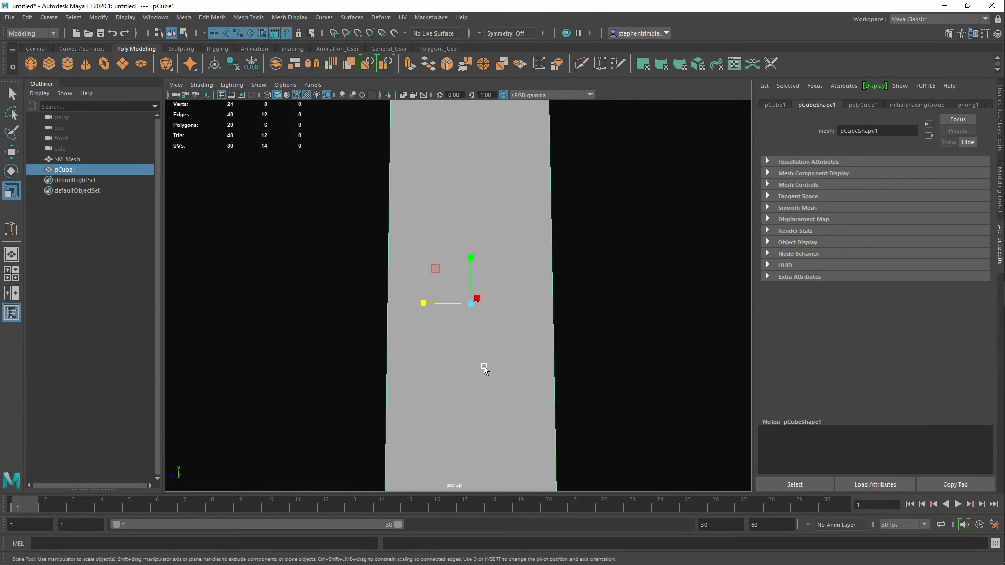
pyautogui.keyDown('alt'); pyautogui.moveTo(485, 368); pyautogui.dragTo(485, 286, button='middle'); pyautogui.keyUp('alt')
pyautogui.keyDown('alt'); pyautogui.moveTo(485, 285); pyautogui.dragTo(511, 319); pyautogui.keyUp('alt')
pyautogui.keyDown('alt'); pyautogui.moveTo(510, 319); pyautogui.dragTo(422, 269, button='middle'); pyautogui.keyUp('alt')
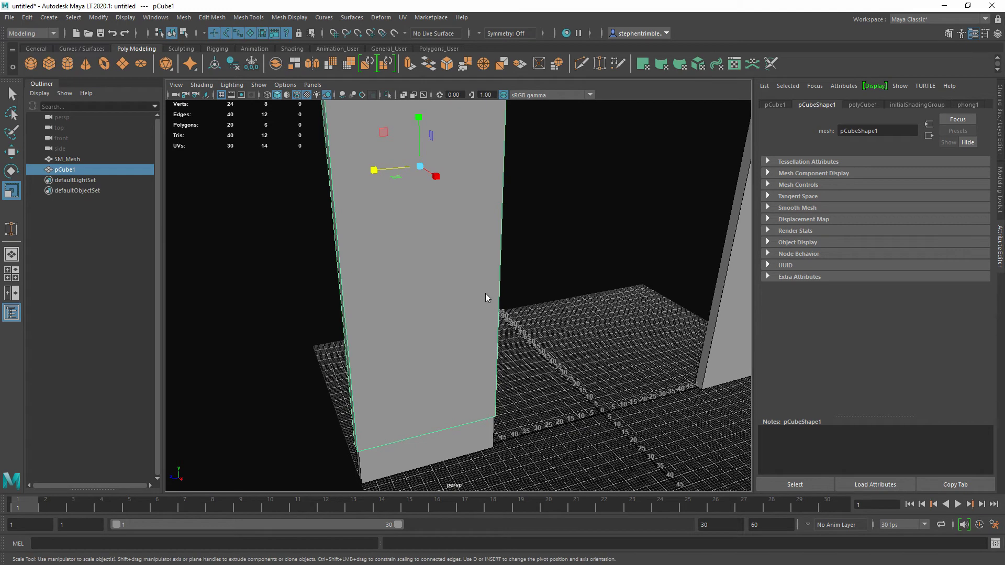
# Select the pillar's four bottom vertices and move them down along Y to the base of the left leg
pyautogui.moveTo(493, 291); pyautogui.dragTo(439, 271, button='right')
pyautogui.keyDown('alt'); pyautogui.moveTo(491, 341); pyautogui.dragTo(466, 339, button='right'); pyautogui.keyUp('alt')
pyautogui.keyDown('alt'); pyautogui.moveTo(467, 341); pyautogui.dragTo(415, 303); pyautogui.keyUp('alt')
pyautogui.moveTo(518, 307); pyautogui.dragTo(366, 393)
pyautogui.press('w')
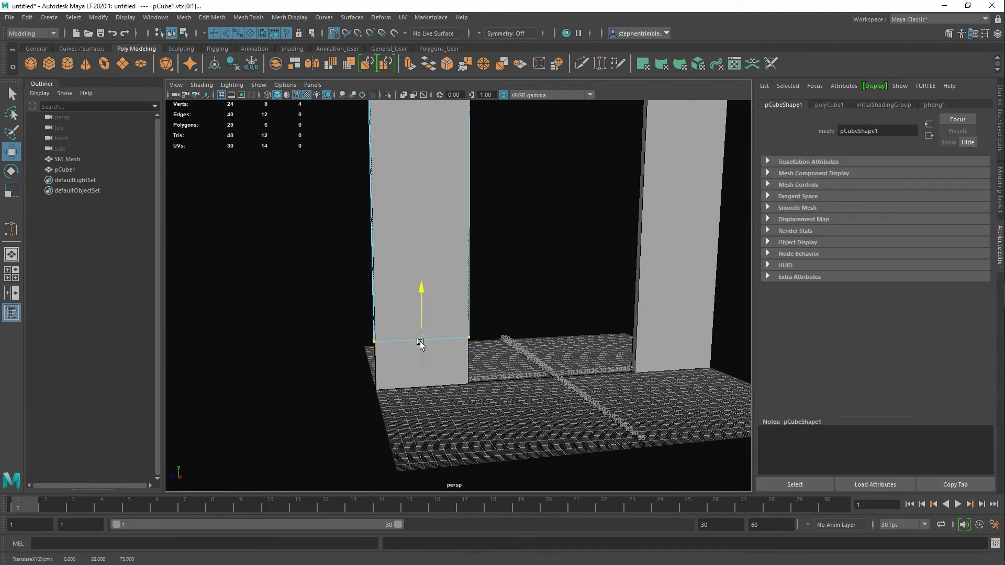
pyautogui.moveTo(420, 341); pyautogui.dragTo(401, 375)
pyautogui.keyDown('alt'); pyautogui.moveTo(401, 375); pyautogui.dragTo(544, 474, button='right'); pyautogui.keyUp('alt')
pyautogui.keyDown('alt'); pyautogui.moveTo(545, 474); pyautogui.dragTo(505, 445); pyautogui.keyUp('alt')
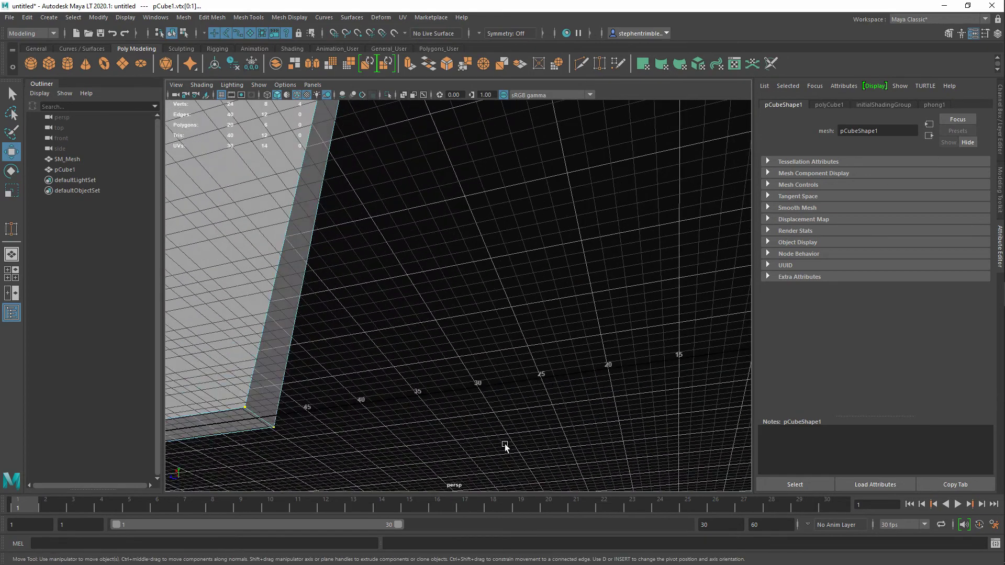
# Select the pillar's four top vertices and adjust them along Y to meet the top edge of the doorway opening
pyautogui.keyDown('alt'); pyautogui.moveTo(333, 404); pyautogui.dragTo(468, 336); pyautogui.keyUp('alt')
pyautogui.scroll(3, 468, 335)
pyautogui.moveTo(505, 216); pyautogui.dragTo(206, 278)
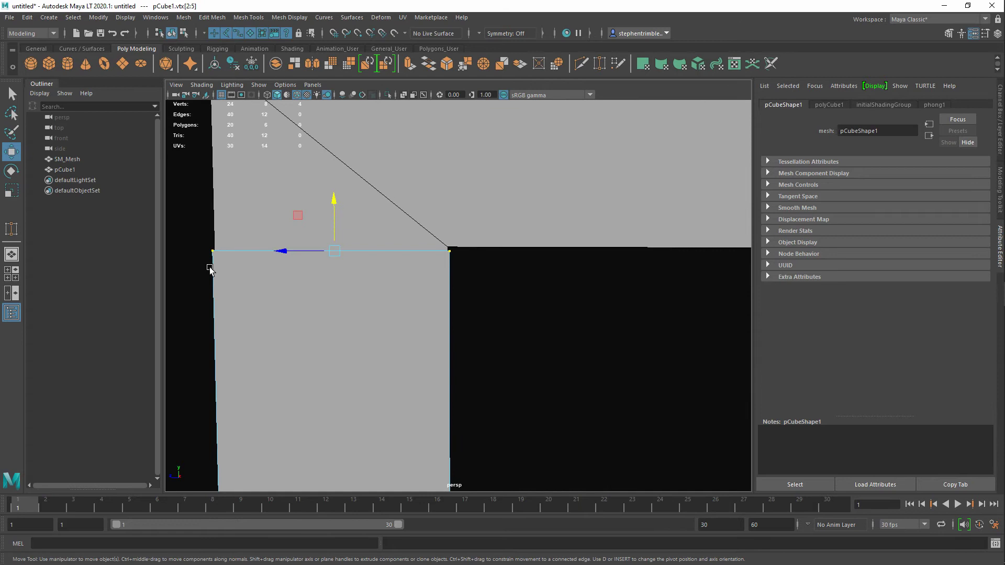
pyautogui.press('x')
pyautogui.moveTo(338, 209); pyautogui.dragTo(338, 255)
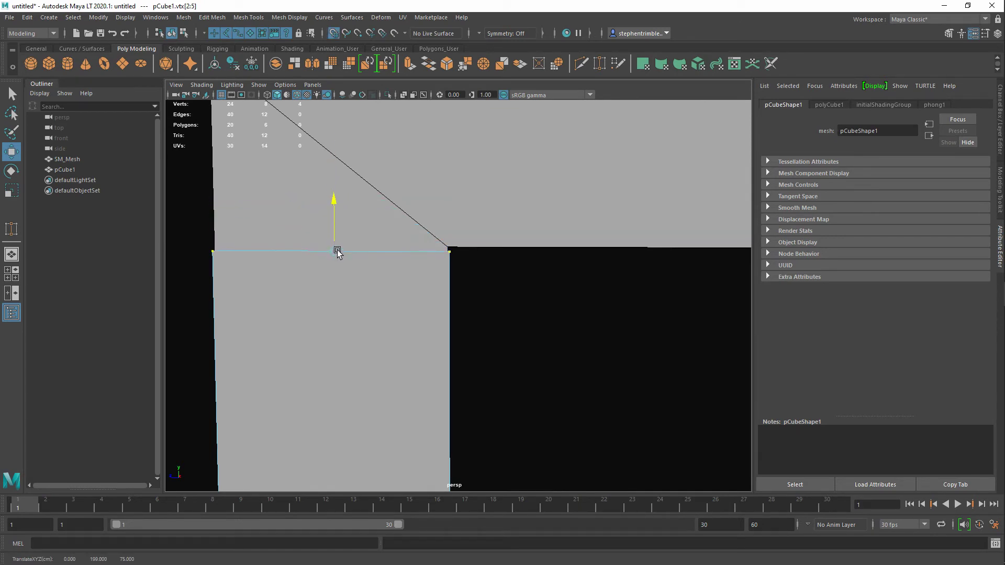
pyautogui.click(526, 417)
pyautogui.moveTo(492, 225); pyautogui.dragTo(172, 269)
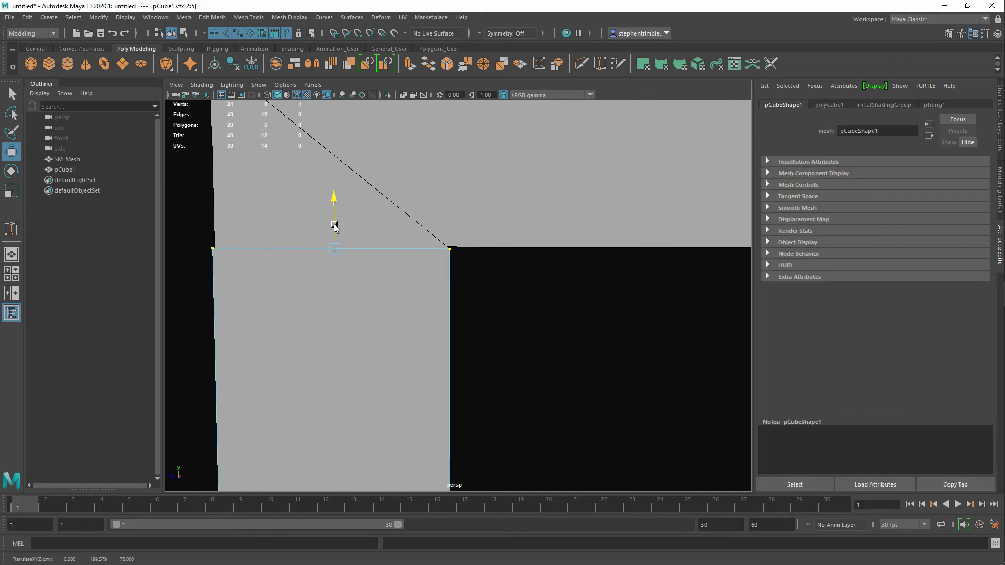
pyautogui.click(561, 409)
pyautogui.press('f')
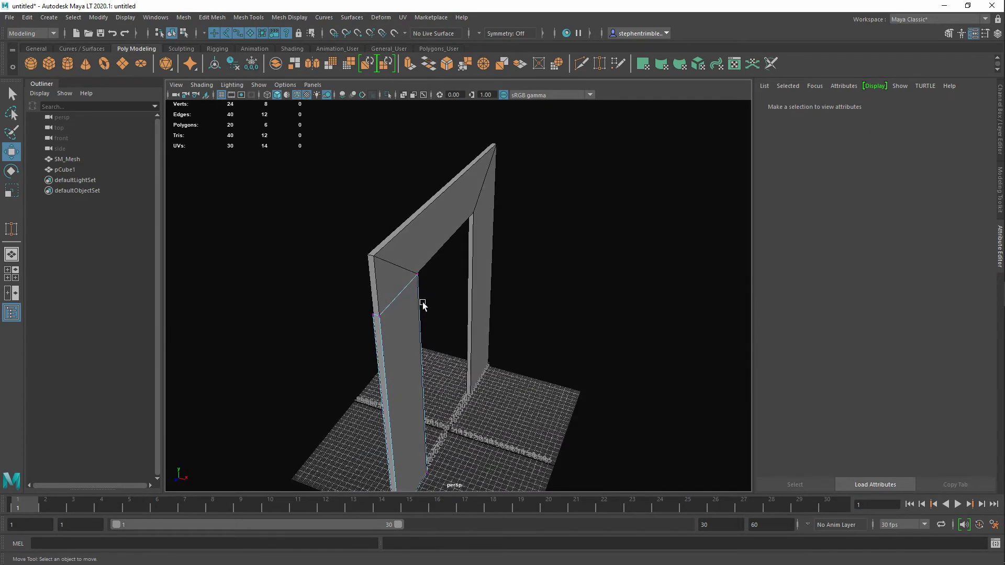
# Return the pillar to object mode, select it and rename it UCX_SM_Mesh_01
pyautogui.moveTo(427, 264); pyautogui.dragTo(472, 250, button='right')
pyautogui.click(451, 299)
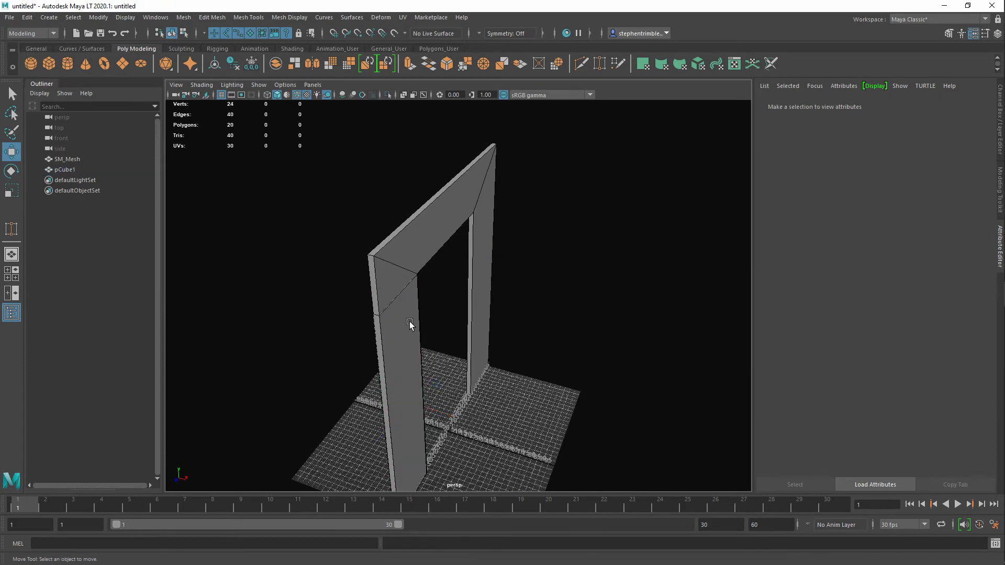
pyautogui.click(410, 325)
pyautogui.keyDown('alt'); pyautogui.moveTo(448, 342); pyautogui.dragTo(374, 339); pyautogui.keyUp('alt')
pyautogui.keyDown('alt'); pyautogui.moveTo(433, 338); pyautogui.dragTo(416, 294, button='middle'); pyautogui.keyUp('alt')
pyautogui.keyDown('alt'); pyautogui.moveTo(416, 295); pyautogui.dragTo(484, 342, button='right'); pyautogui.keyUp('alt')
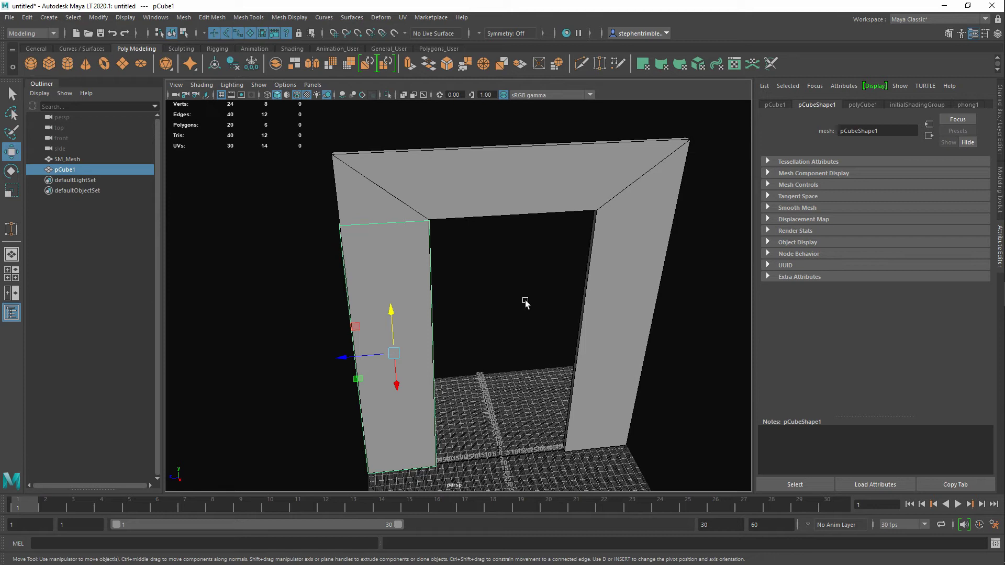
pyautogui.doubleClick(65, 169)
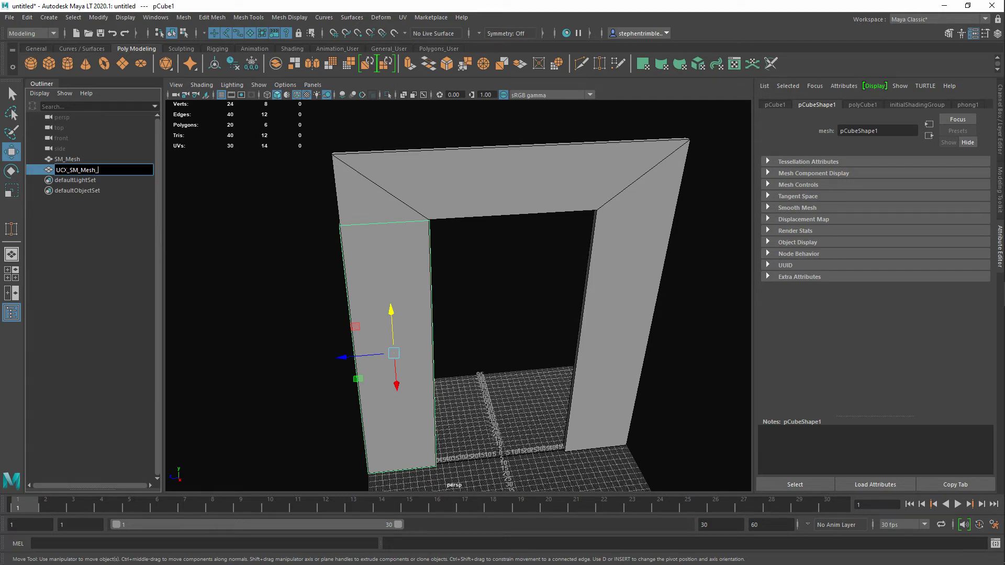
pyautogui.press('Return')
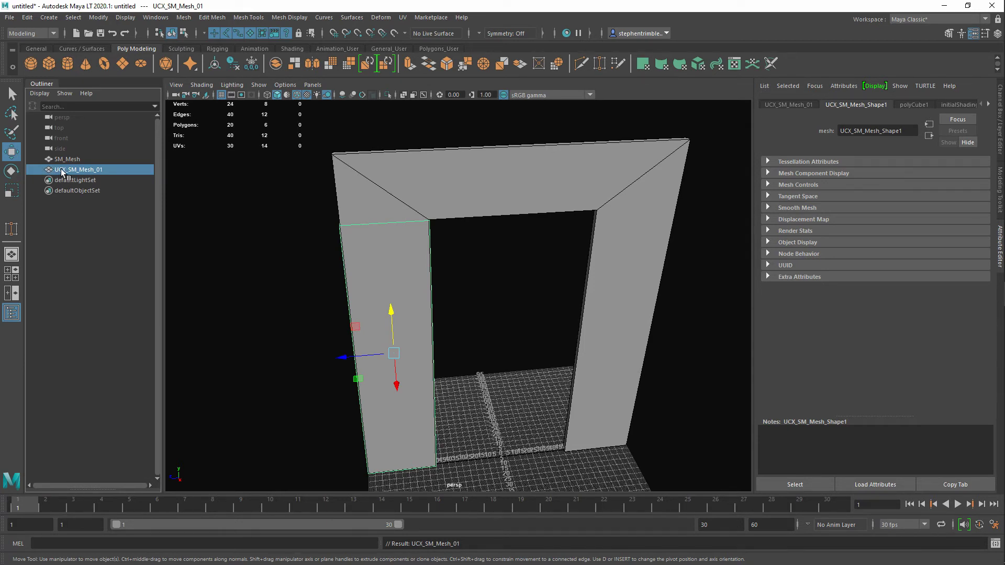
# Duplicate the left collision pillar and move the copy along Z to -75 so it covers the doorway's right leg
pyautogui.click(533, 313)
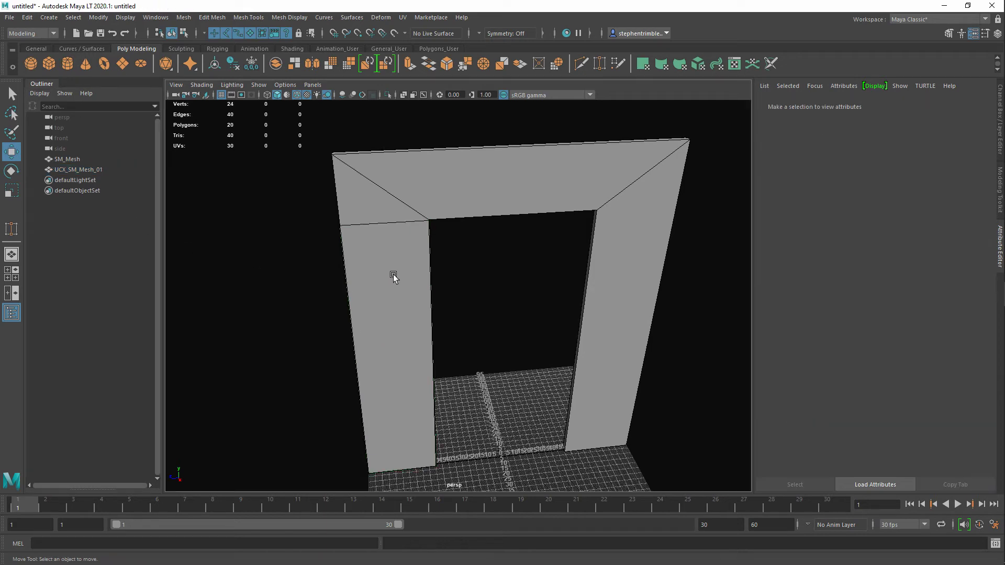
pyautogui.click(378, 260)
pyautogui.keyDown('alt'); pyautogui.moveTo(378, 260); pyautogui.dragTo(429, 343, button='middle'); pyautogui.keyUp('alt')
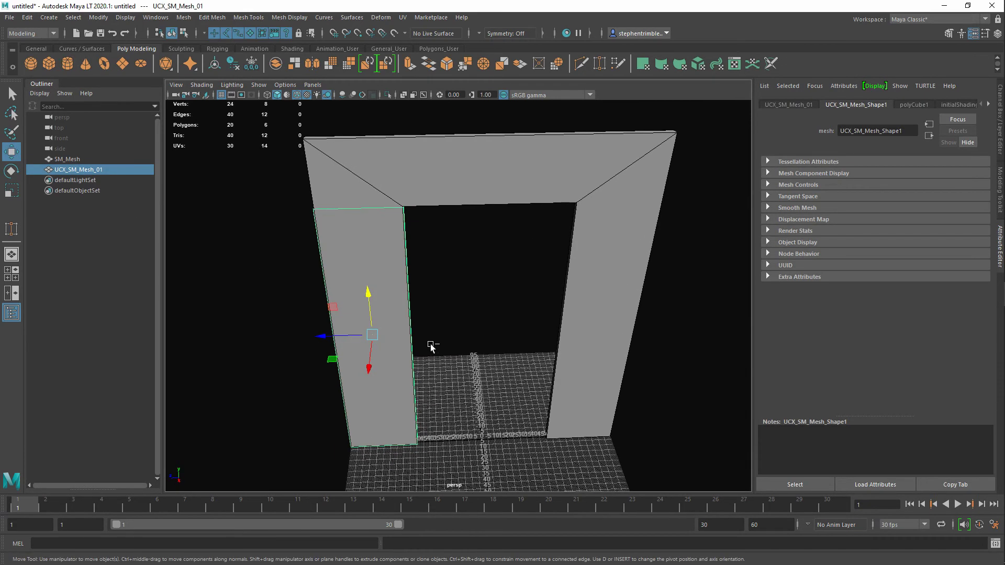
pyautogui.hotkey('ctrl', 'd')
pyautogui.moveTo(345, 343); pyautogui.dragTo(597, 358)
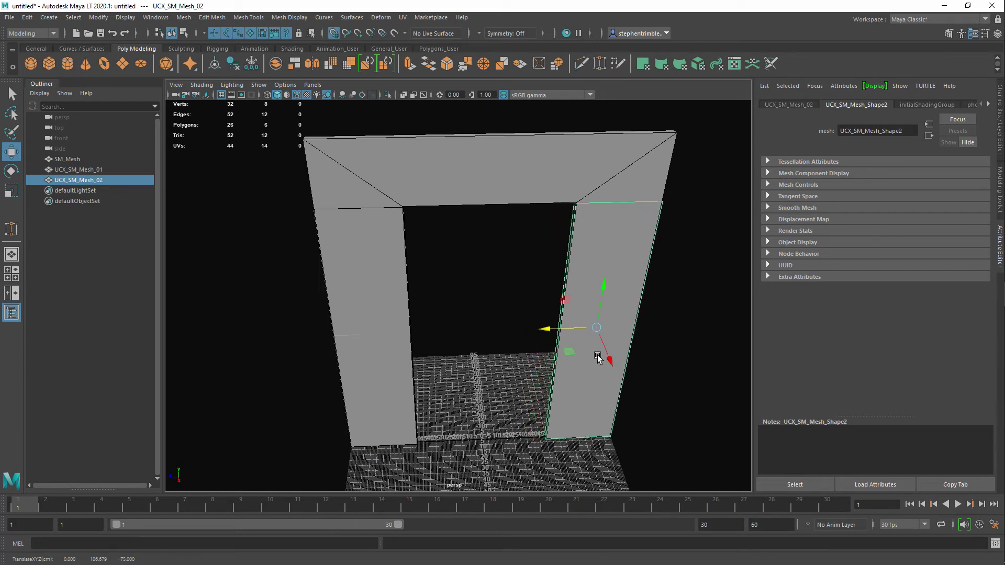
# Duplicate the right collision pillar and move the copy along Z to the middle of the doorway opening
pyautogui.scroll(3, 500, 263)
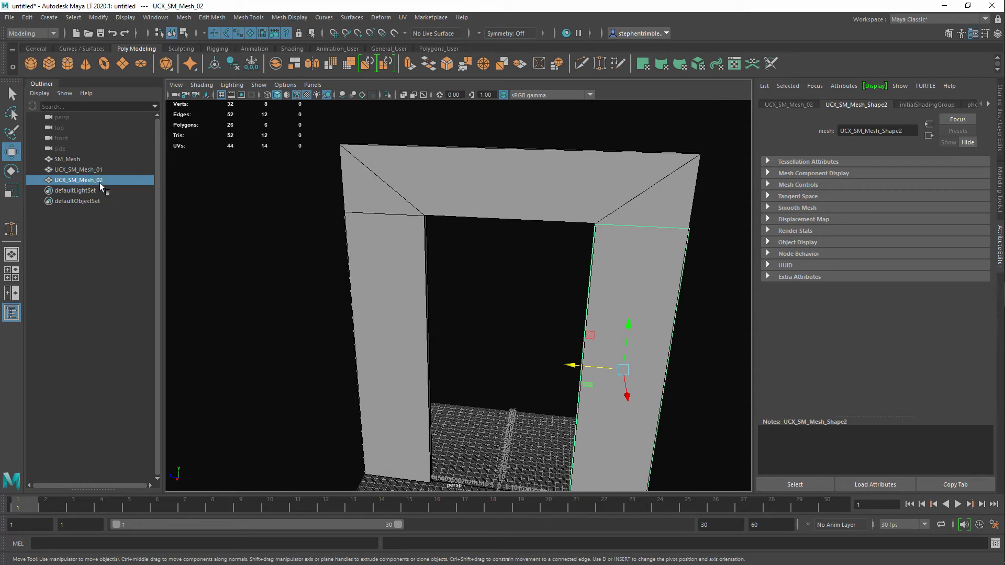
pyautogui.keyDown('alt'); pyautogui.moveTo(515, 397); pyautogui.dragTo(350, 284, button='middle'); pyautogui.keyUp('alt')
pyautogui.keyDown('alt'); pyautogui.moveTo(350, 284); pyautogui.dragTo(350, 325, button='right'); pyautogui.keyUp('alt')
pyautogui.keyDown('alt'); pyautogui.moveTo(350, 325); pyautogui.dragTo(377, 303); pyautogui.keyUp('alt')
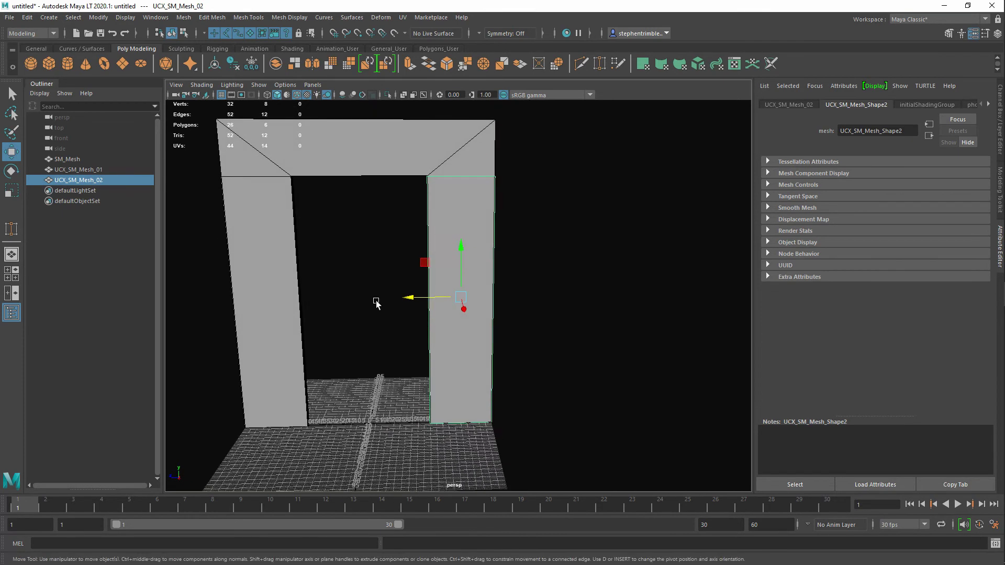
pyautogui.keyDown('alt'); pyautogui.moveTo(374, 284); pyautogui.dragTo(386, 308, button='middle'); pyautogui.keyUp('alt')
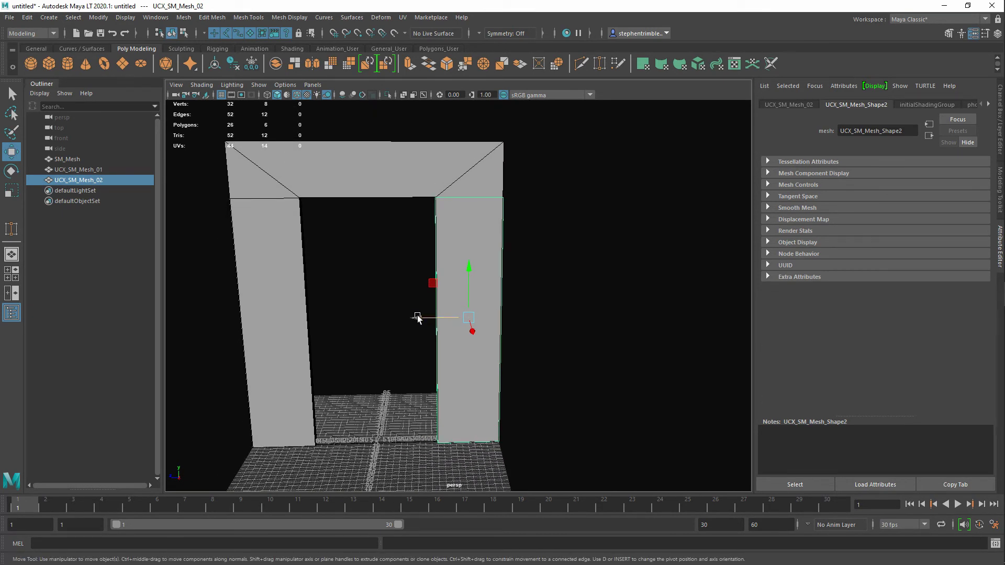
pyautogui.hotkey('ctrl', 'd')
pyautogui.moveTo(424, 319); pyautogui.dragTo(374, 348)
# In the side view, move the middle pillar up along Y to 224 so it is centered on the doorway's lintel
pyautogui.press('space')
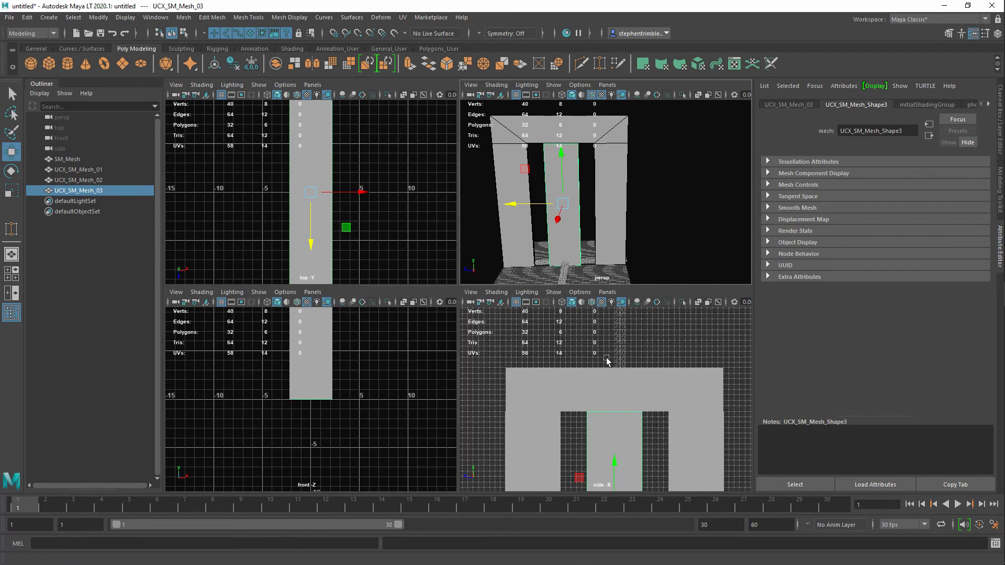
pyautogui.press('space')
pyautogui.keyDown('alt'); pyautogui.moveTo(488, 370); pyautogui.dragTo(488, 200, button='middle'); pyautogui.keyUp('alt')
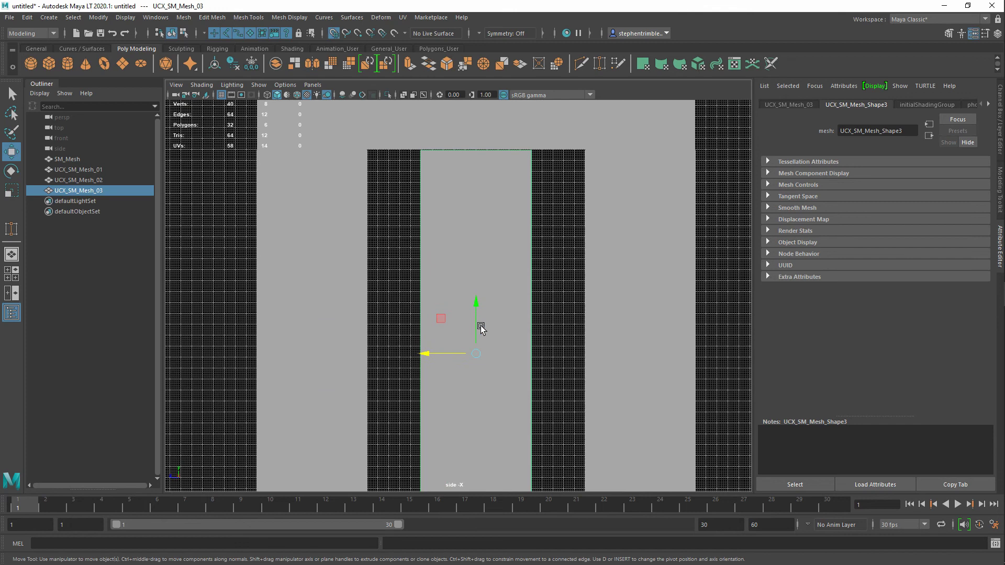
pyautogui.moveTo(477, 329); pyautogui.dragTo(476, 99)
pyautogui.keyDown('alt'); pyautogui.moveTo(471, 202); pyautogui.dragTo(465, 367, button='middle'); pyautogui.keyUp('alt')
pyautogui.press('x')
pyautogui.moveTo(469, 285)
pyautogui.mouseDown()
pyautogui.moveTo(466, 237)
pyautogui.moveTo(530, 253)
pyautogui.moveTo(469, 269)
pyautogui.mouseUp()
pyautogui.moveTo(503, 359)
pyautogui.keyDown('alt'); pyautogui.mouseDown(button='middle')
pyautogui.moveTo(502, 287)
pyautogui.moveTo(500, 371)
pyautogui.mouseUp(button='middle'); pyautogui.keyUp('alt')
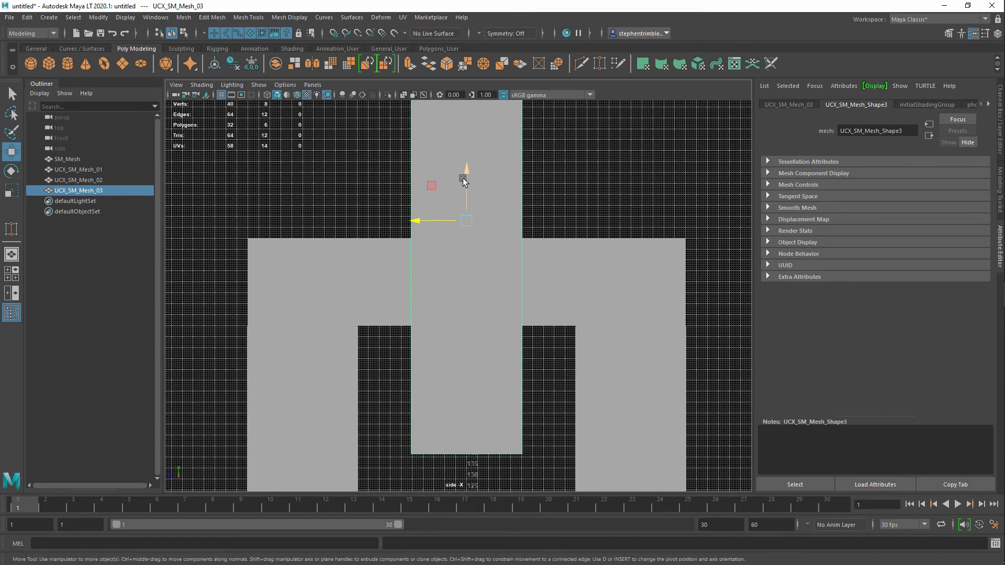
pyautogui.moveTo(466, 180); pyautogui.dragTo(467, 274)
pyautogui.press('x')
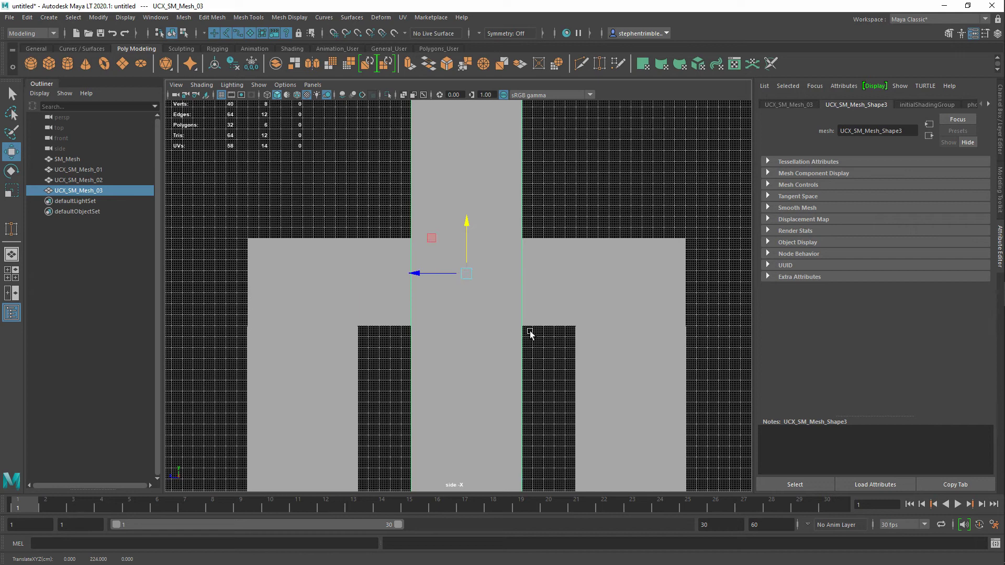
# Scale the middle piece down along Y to roughly the lintel's height and stretch it along Z across the doorway's full width
pyautogui.press('r')
pyautogui.moveTo(464, 231); pyautogui.dragTo(467, 263)
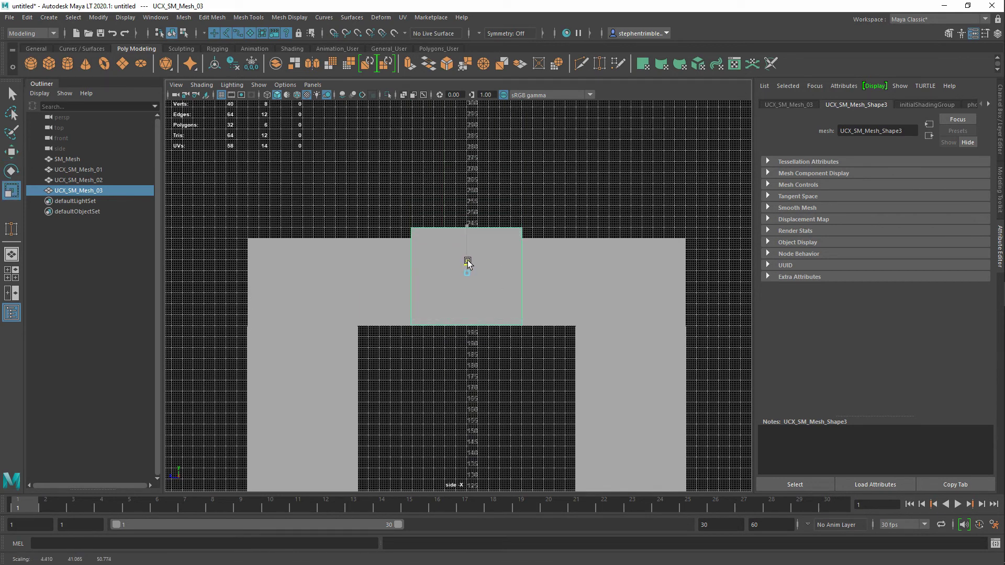
pyautogui.press('space')
pyautogui.press('space')
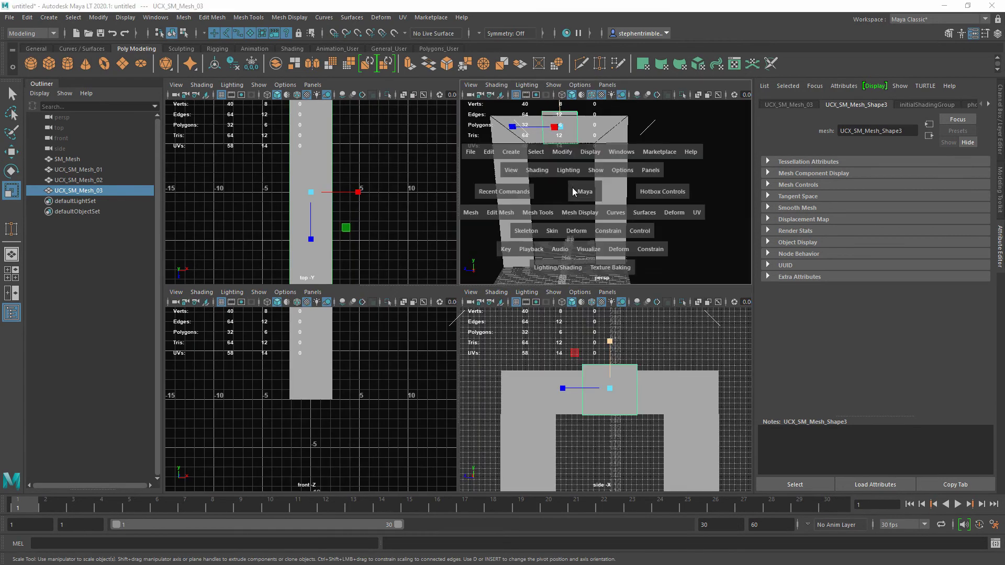
pyautogui.keyDown('alt'); pyautogui.moveTo(548, 195); pyautogui.dragTo(617, 293, button='middle'); pyautogui.keyUp('alt')
pyautogui.scroll(5, 415, 247)
pyautogui.moveTo(370, 228); pyautogui.dragTo(464, 228)
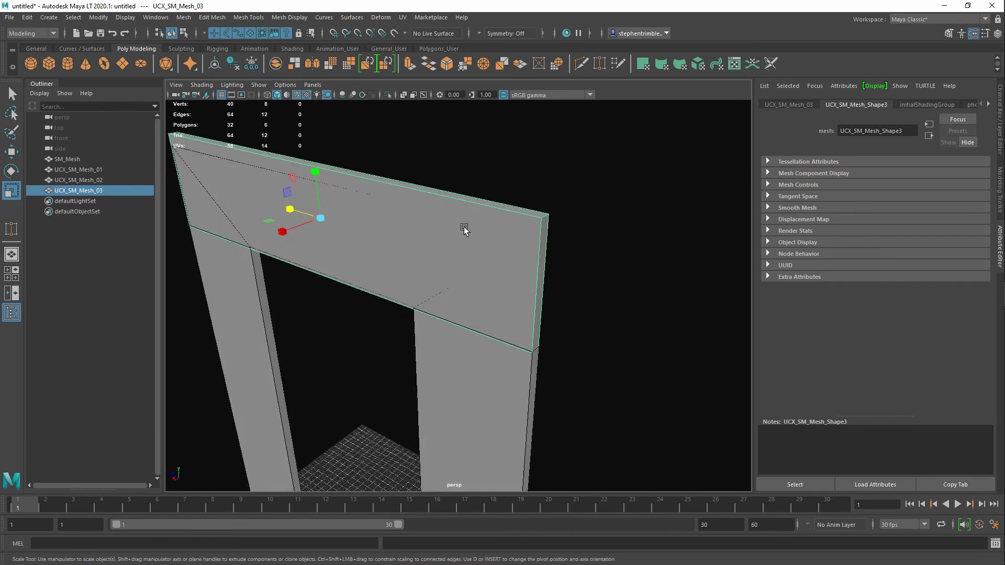
# Select the lintel piece's top face and lower it along Y to the doorway's top edge
pyautogui.moveTo(479, 203); pyautogui.dragTo(477, 225, button='right')
pyautogui.click(485, 204)
pyautogui.press('w')
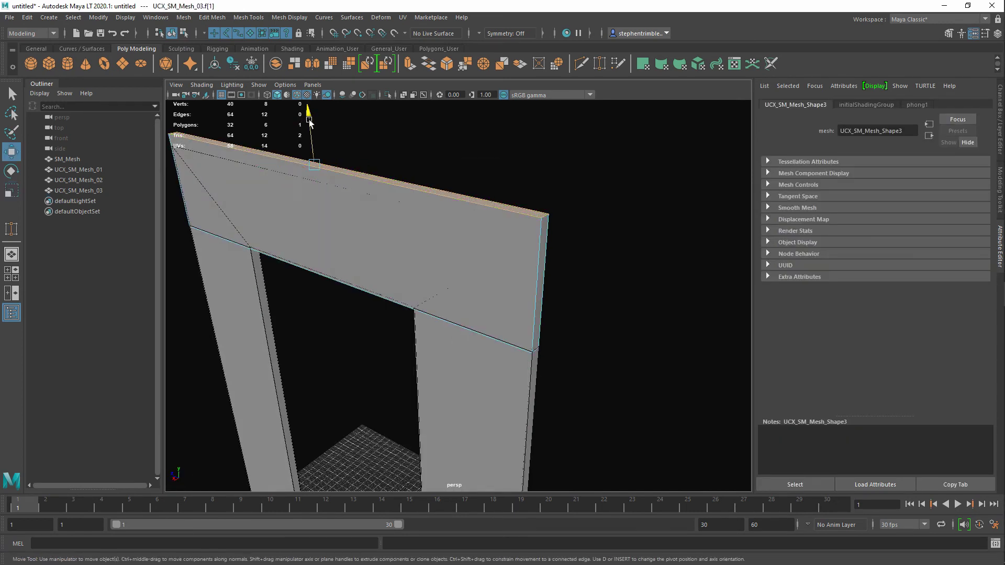
pyautogui.moveTo(308, 128); pyautogui.dragTo(310, 135)
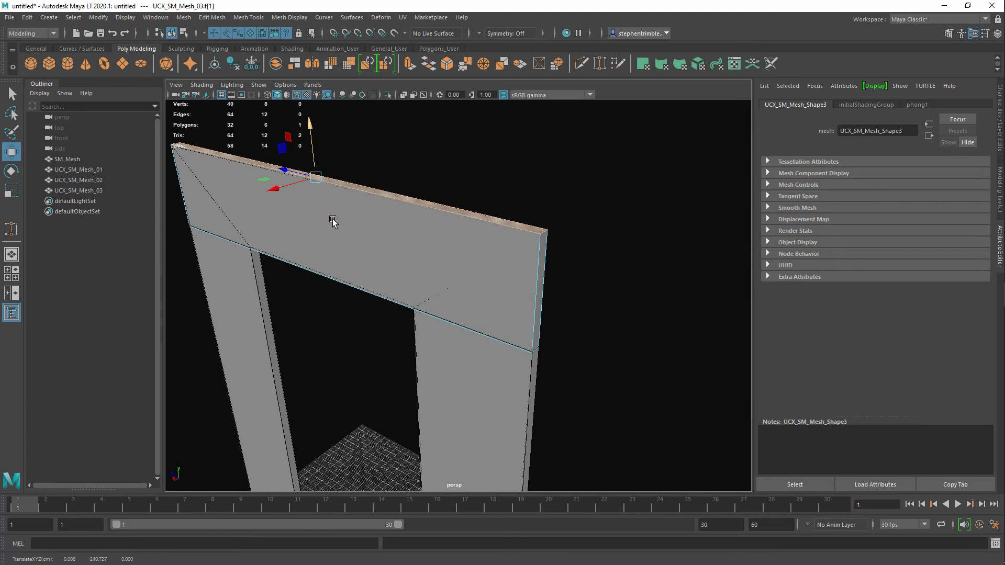
# Align the lintel piece's bottom face along Y with the opening's top edge and return the piece to object mode
pyautogui.keyDown('alt'); pyautogui.moveTo(332, 220); pyautogui.dragTo(400, 162); pyautogui.keyUp('alt')
pyautogui.click(358, 321)
pyautogui.keyDown('alt'); pyautogui.moveTo(358, 321); pyautogui.dragTo(355, 231); pyautogui.keyUp('alt')
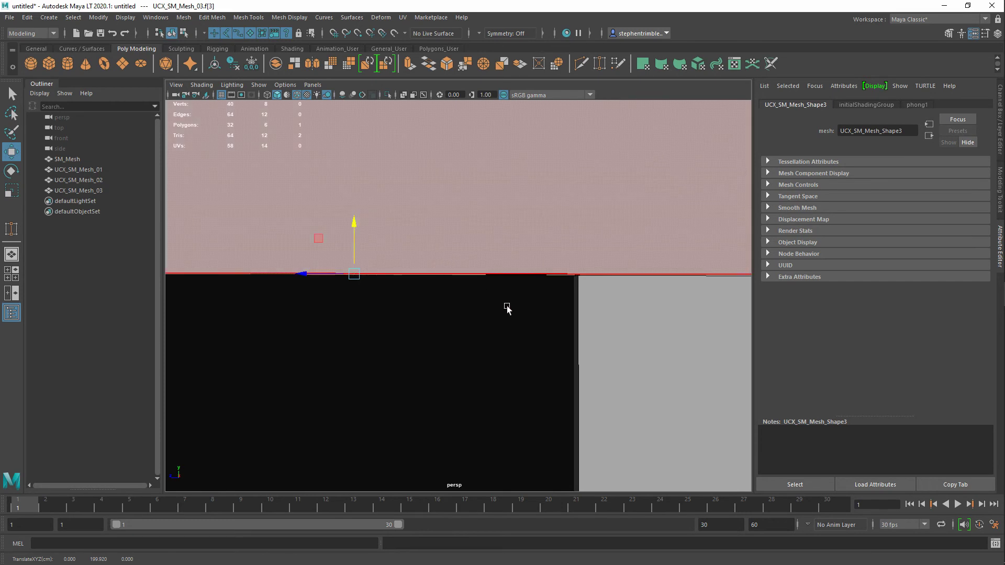
pyautogui.keyDown('alt'); pyautogui.moveTo(507, 308); pyautogui.dragTo(564, 265); pyautogui.keyUp('alt')
pyautogui.click(564, 266)
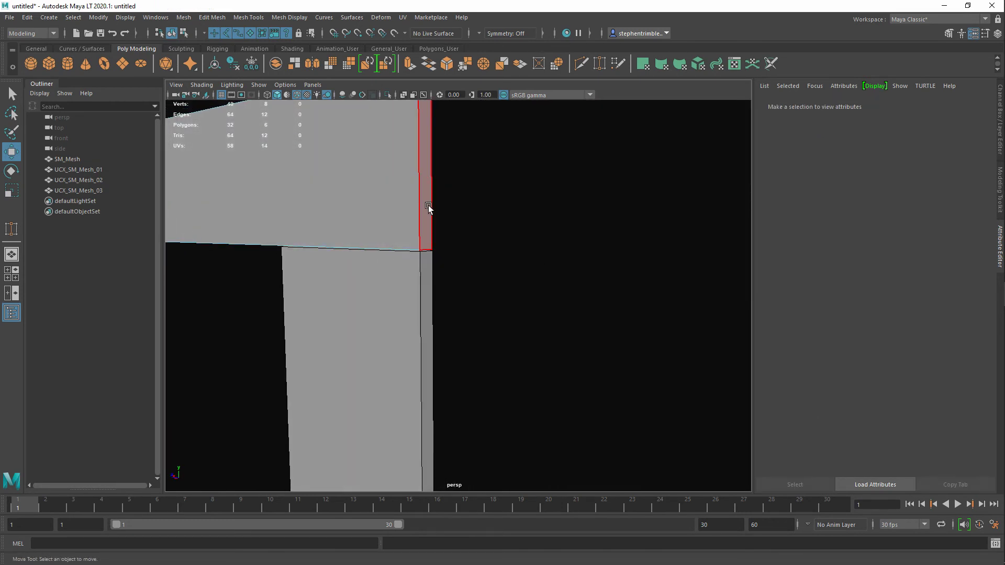
pyautogui.moveTo(429, 208); pyautogui.dragTo(473, 191, button='right')
pyautogui.click(534, 226)
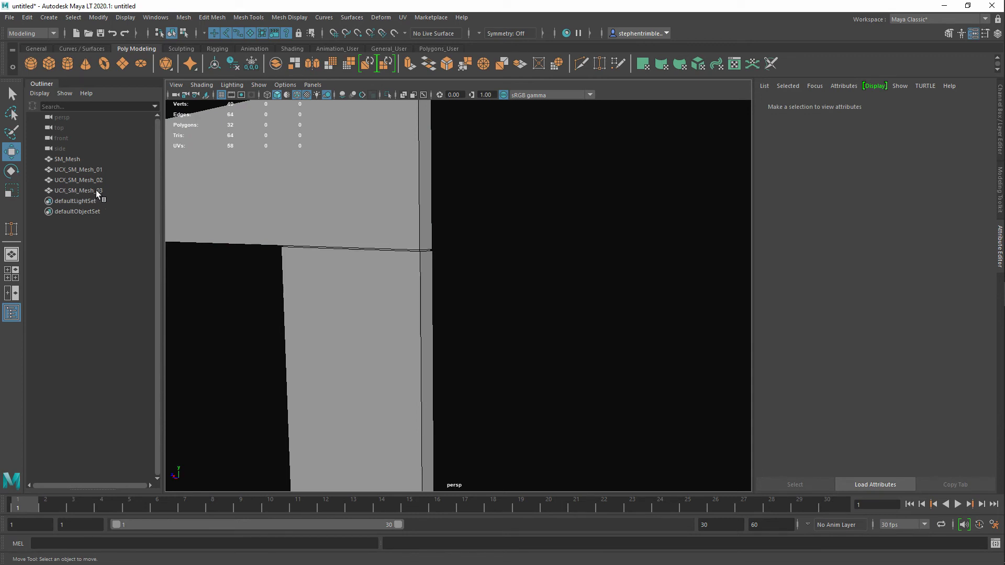
# Select the doorway mesh SM_Mesh together with its three collision pieces UCX_SM_Mesh_01, UCX_SM_Mesh_02 and UCX_SM_Mesh_03
pyautogui.keyDown('alt'); pyautogui.moveTo(596, 343); pyautogui.dragTo(474, 228, button='right'); pyautogui.keyUp('alt')
pyautogui.keyDown('alt'); pyautogui.moveTo(474, 228); pyautogui.dragTo(441, 249); pyautogui.keyUp('alt')
pyautogui.keyDown('alt'); pyautogui.moveTo(496, 315); pyautogui.dragTo(515, 266, button='middle'); pyautogui.keyUp('alt')
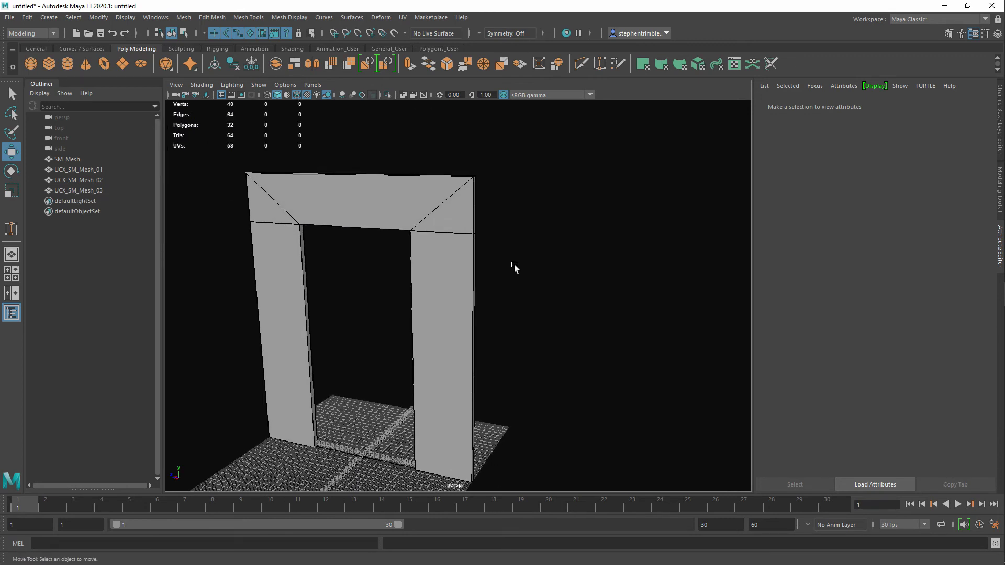
pyautogui.keyDown('alt'); pyautogui.moveTo(515, 267); pyautogui.dragTo(542, 291); pyautogui.keyUp('alt')
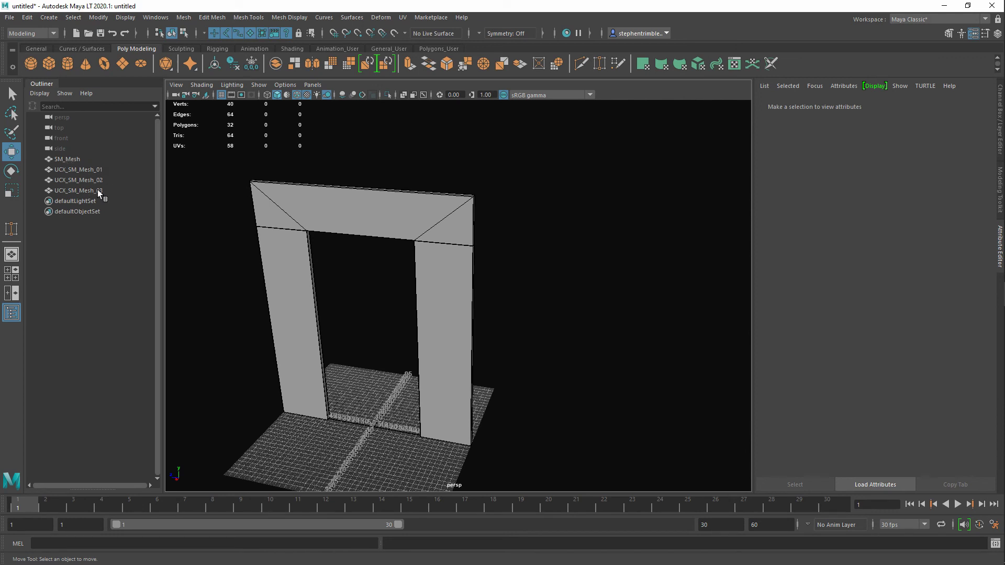
pyautogui.keyDown('alt'); pyautogui.moveTo(330, 240); pyautogui.dragTo(604, 188, button='middle'); pyautogui.keyUp('alt')
pyautogui.moveTo(608, 152); pyautogui.dragTo(254, 454)
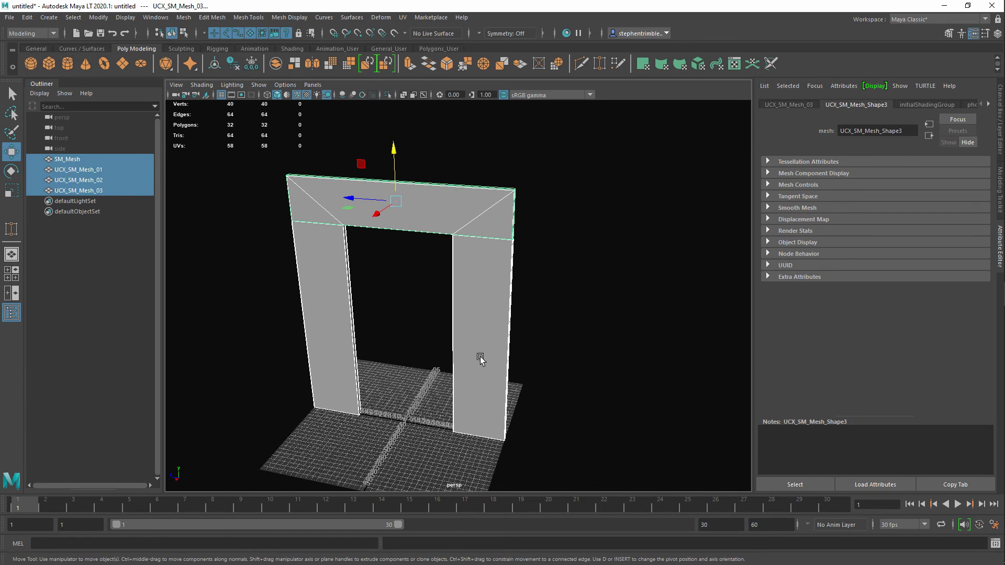
# Export the selected meshes as the FBX file Mesh_Collision.fbx in the Creative Media Production (Game Development) folder, and clear the selection
pyautogui.click(11, 19)
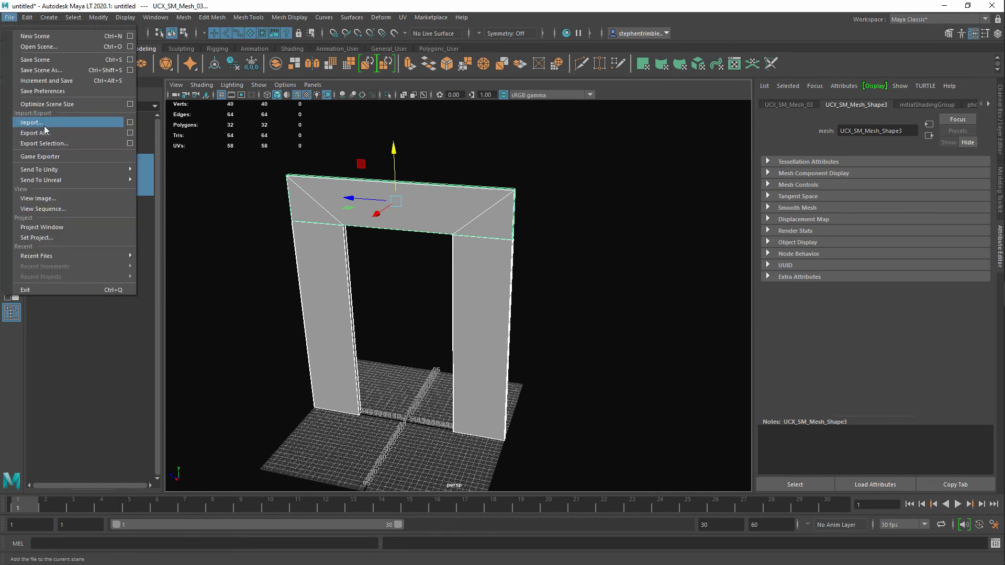
pyautogui.click(44, 144)
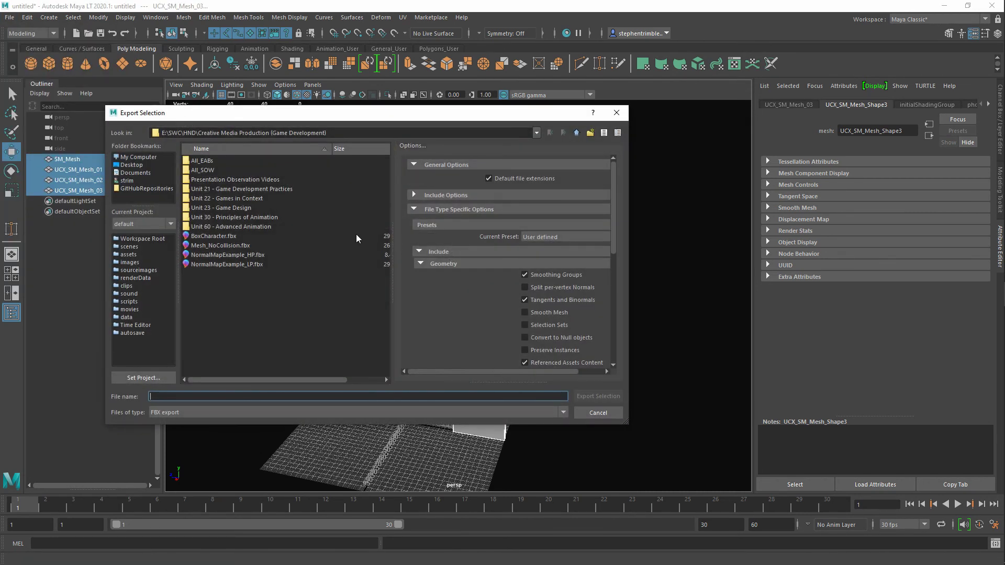
pyautogui.click(206, 245)
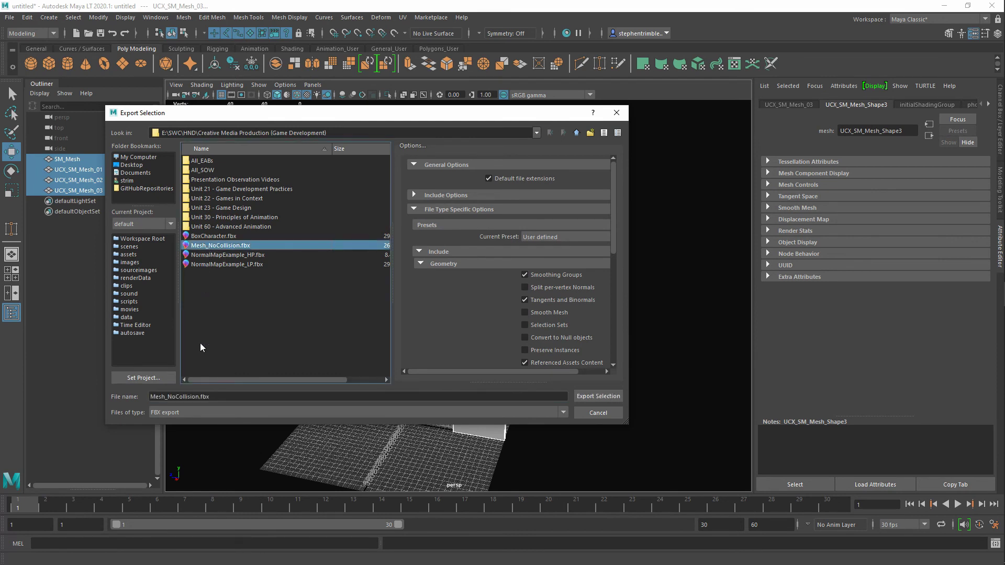
pyautogui.click(177, 398)
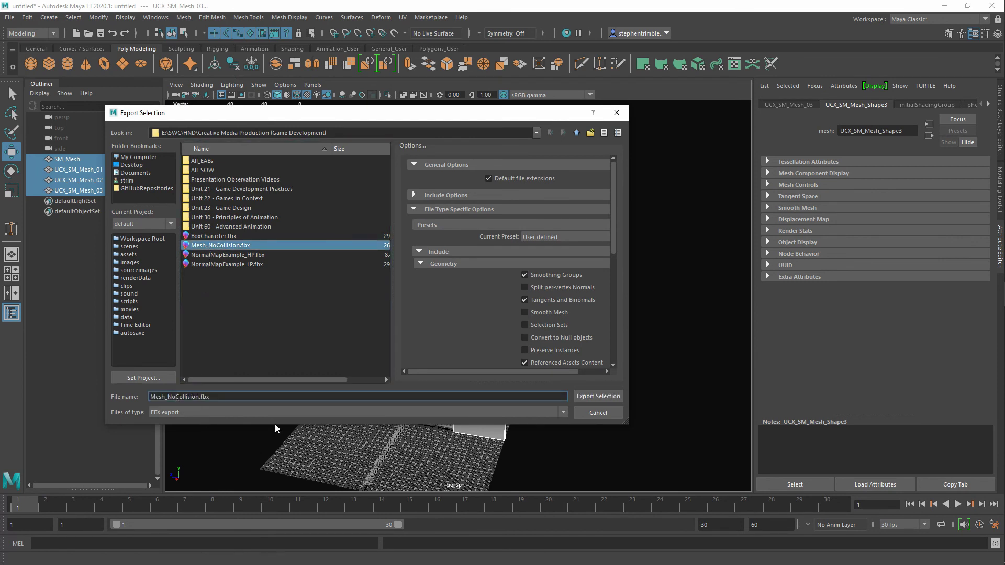
pyautogui.press('BackSpace')
pyautogui.press('BackSpace')
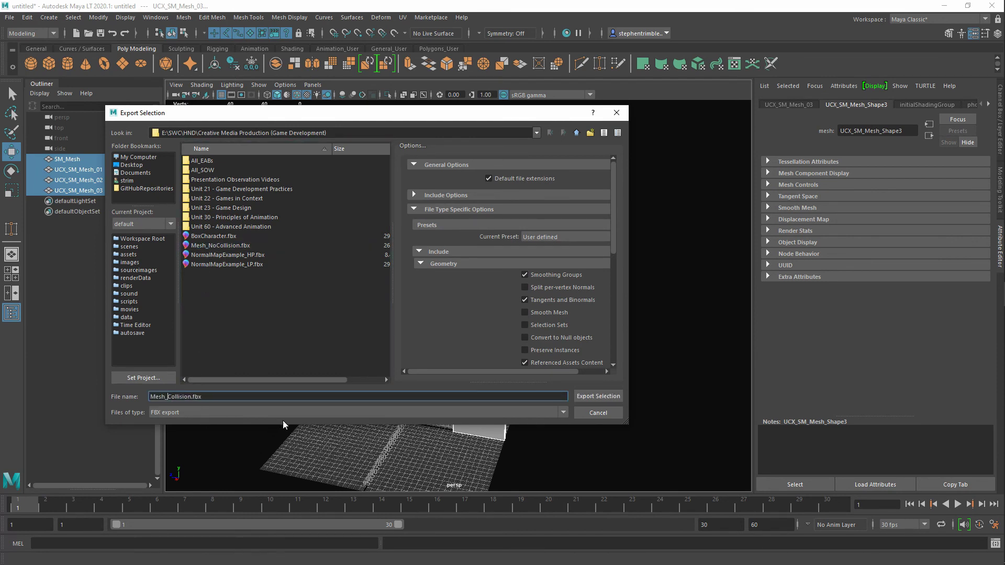
pyautogui.click(588, 400)
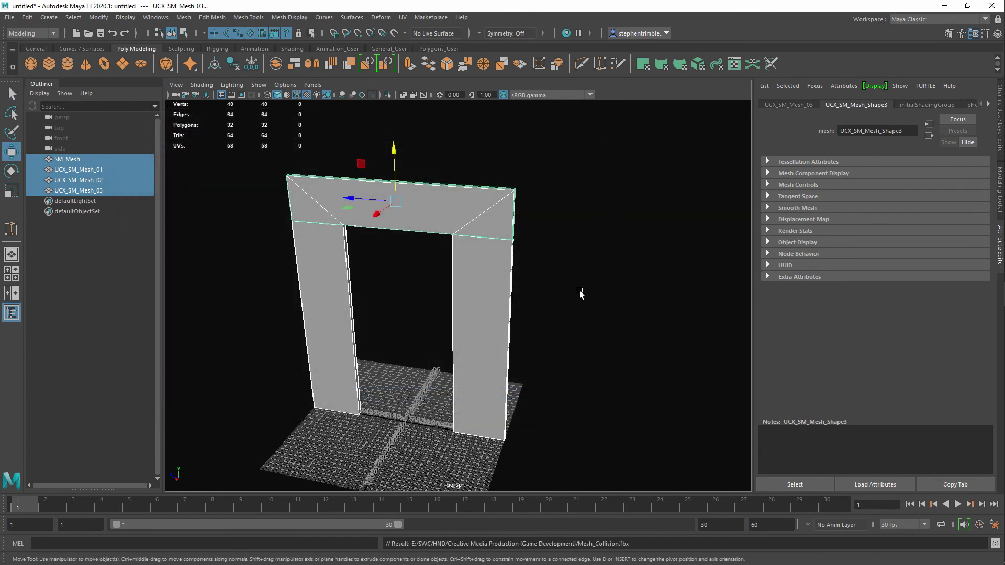
pyautogui.click(573, 234)
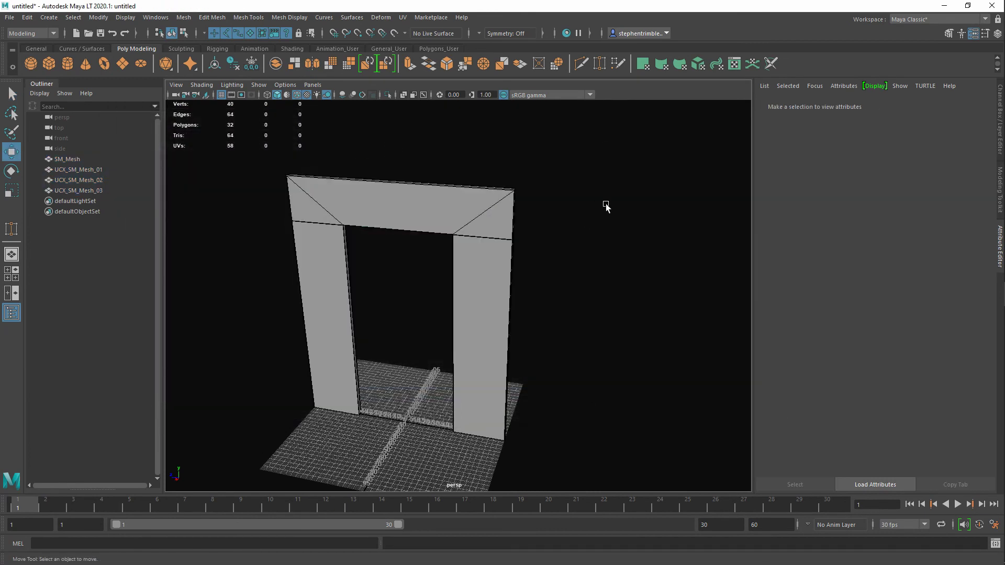
# Switch to Unreal Engine and choose Mesh_Collision.fbx for import into the Meshes folder
pyautogui.click(944, 6)
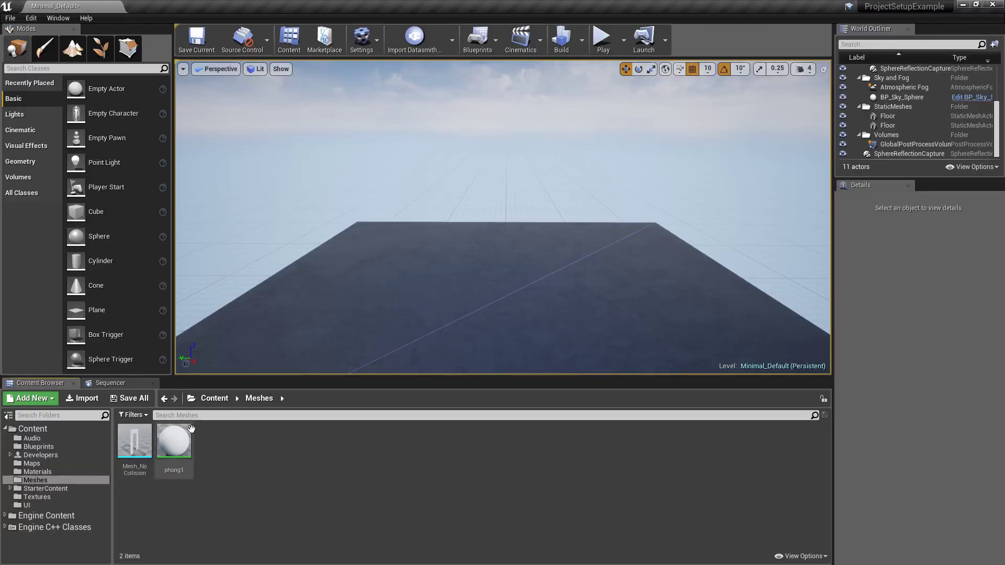
pyautogui.rightClick(237, 445)
pyautogui.click(279, 199)
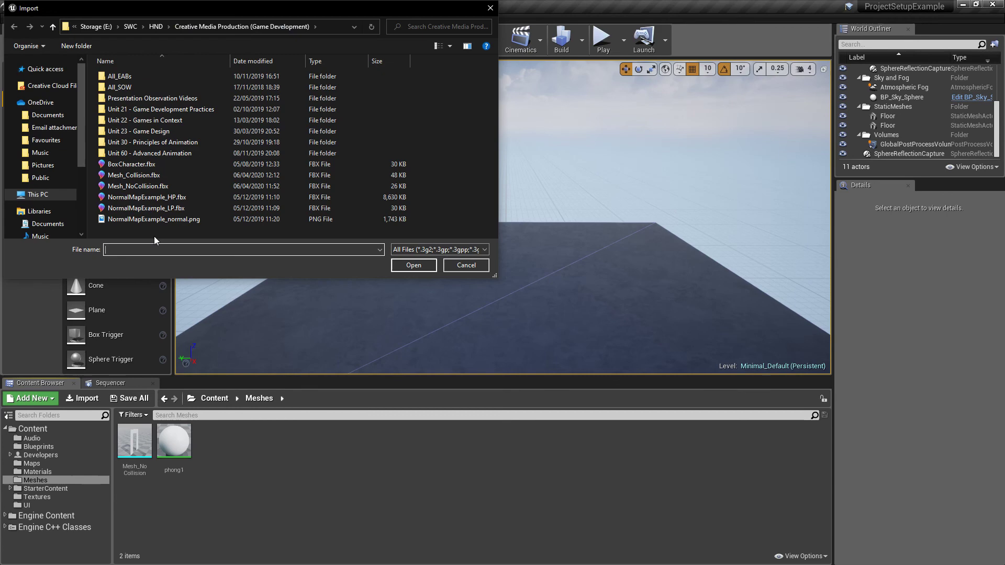
pyautogui.click(138, 175)
pyautogui.click(406, 264)
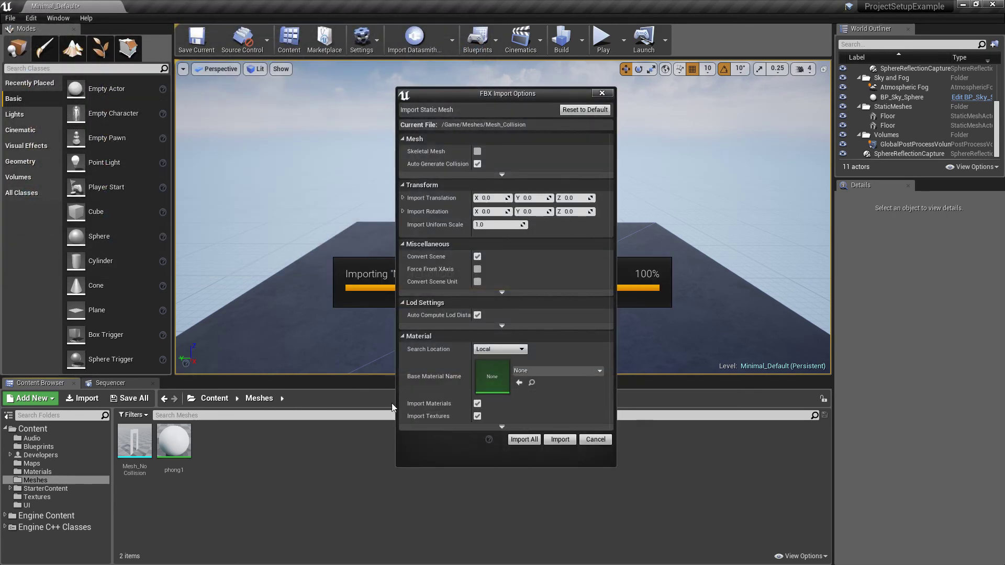
# Import the static mesh with Auto Generate Collision disabled, and close the message log
pyautogui.click(477, 164)
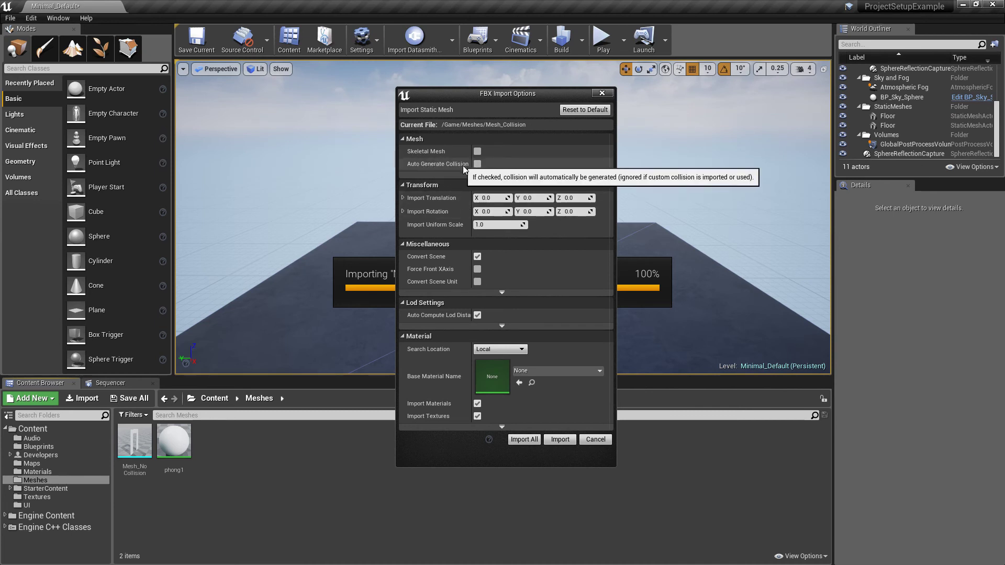
pyautogui.click(560, 440)
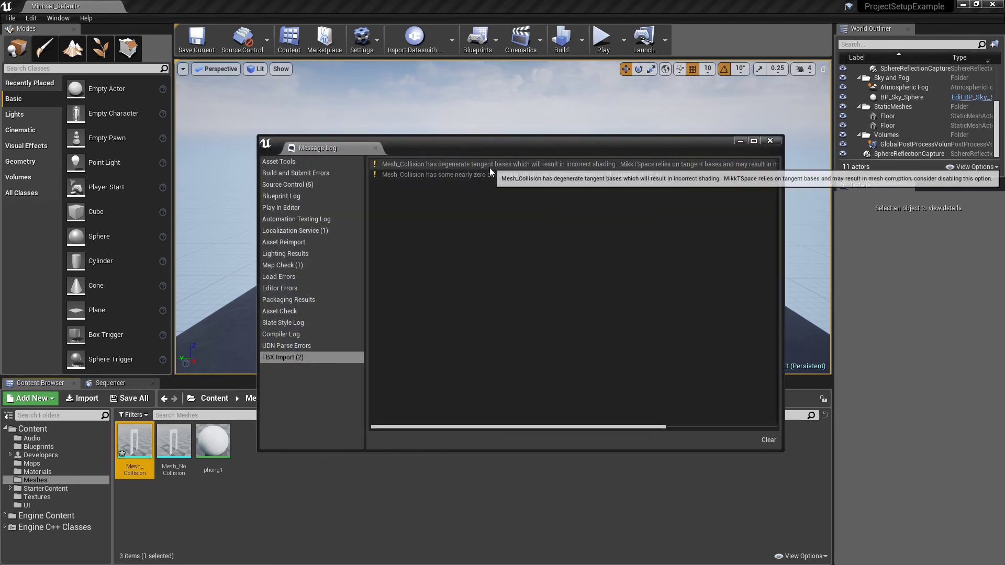
pyautogui.click(777, 142)
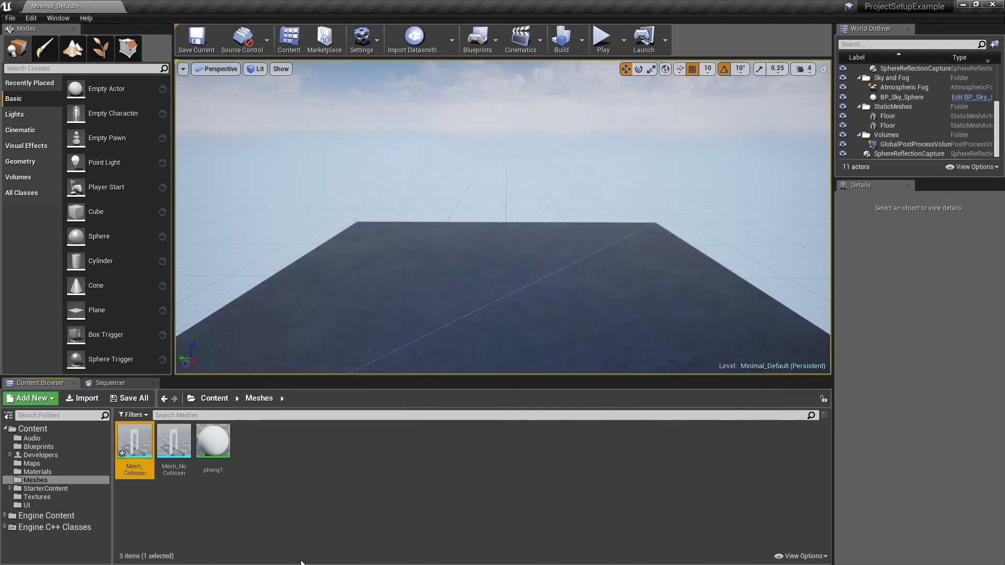
pyautogui.click(287, 501)
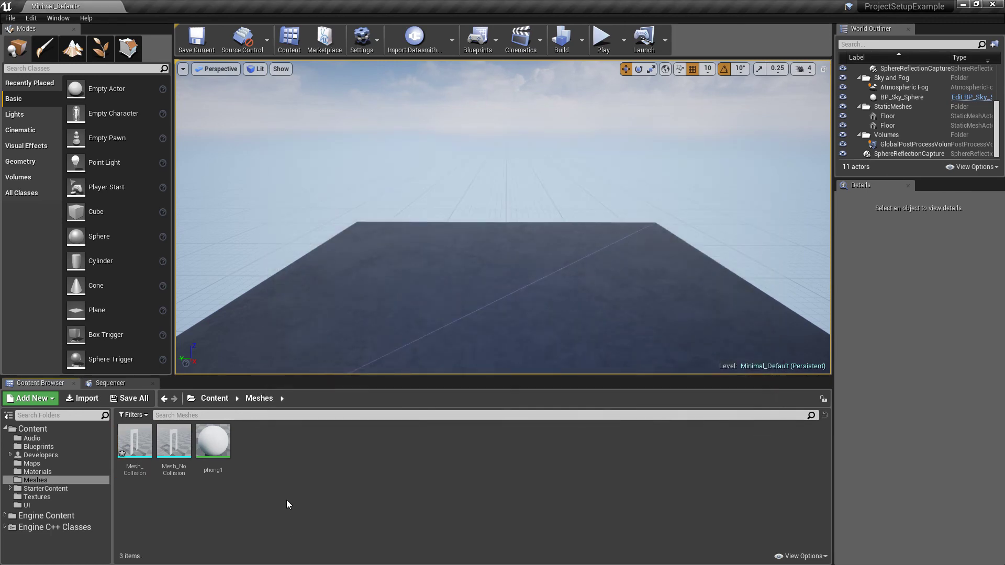
# Open the Mesh_Collision asset, display its collision, and examine how the collision pieces fit around the doorway opening
pyautogui.doubleClick(135, 447)
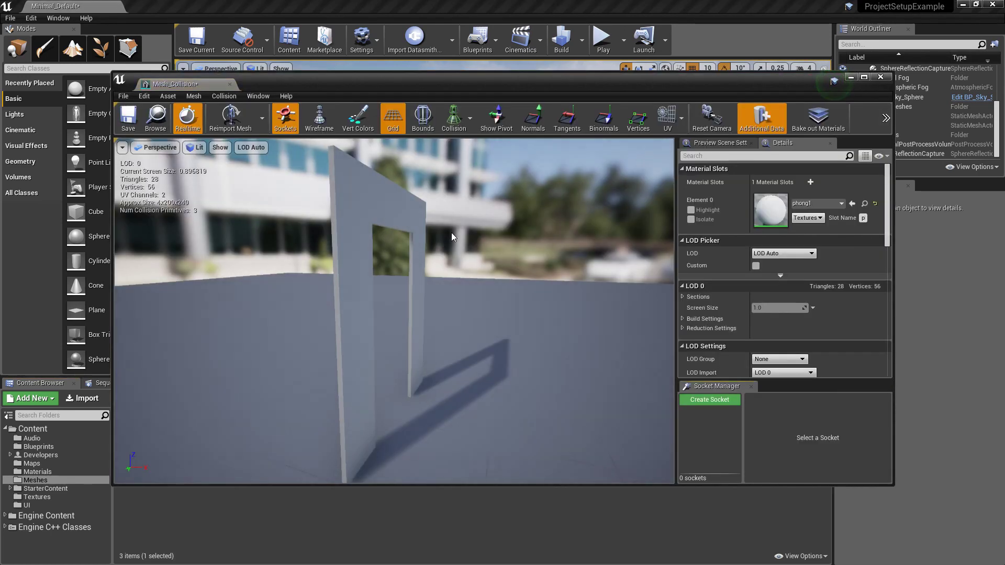
pyautogui.click(464, 119)
pyautogui.click(463, 144)
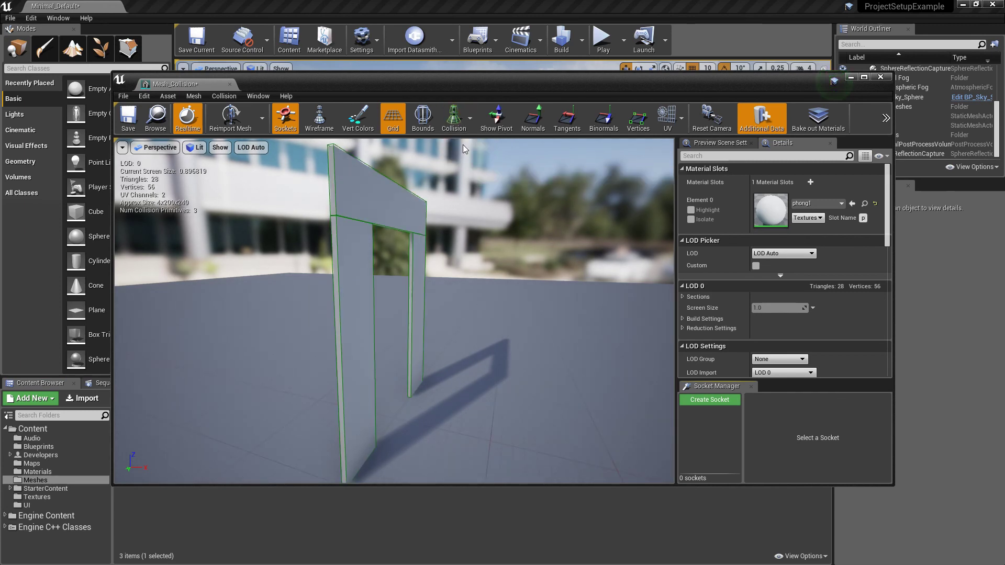
pyautogui.moveTo(394, 311); pyautogui.dragTo(283, 311, button='right')
pyautogui.moveTo(393, 159); pyautogui.dragTo(505, 275)
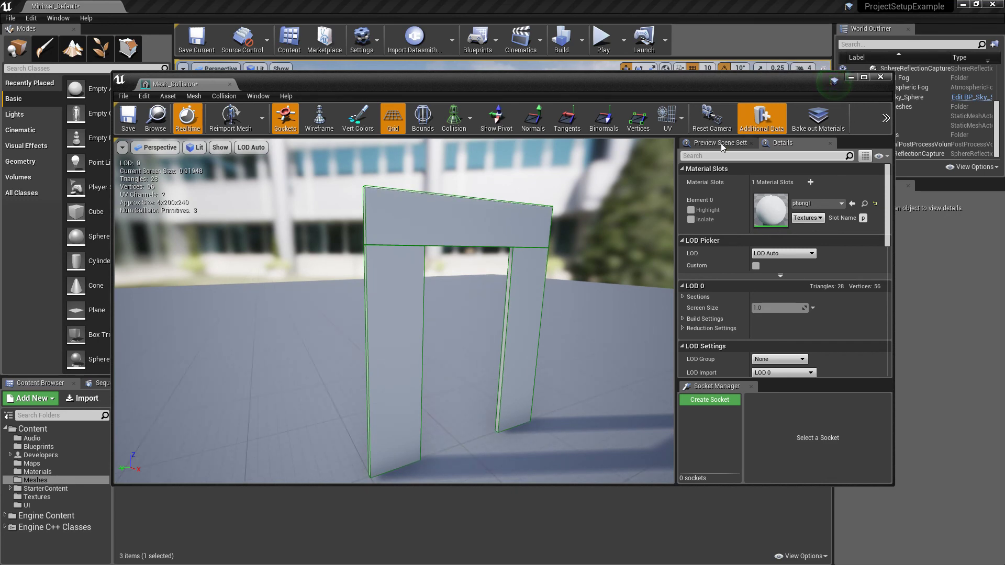
# Close the mesh editor and place Mesh_Collision on the level's floor at about X -210, Y 0, Z 30
pyautogui.click(881, 77)
pyautogui.moveTo(134, 442); pyautogui.dragTo(505, 291)
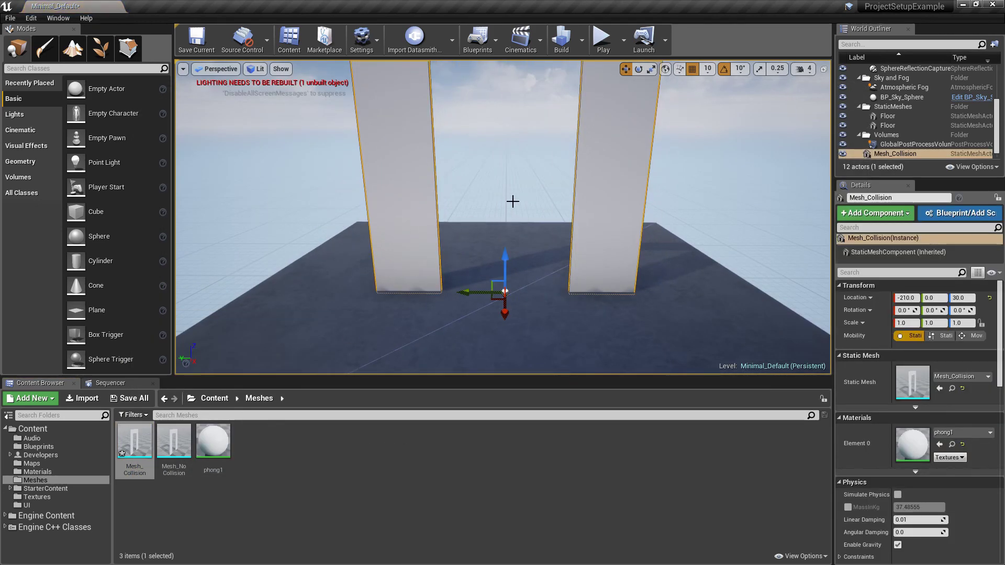
pyautogui.click(512, 202)
pyautogui.press('w')
pyautogui.moveTo(467, 175); pyautogui.dragTo(466, 152, button='right')
pyautogui.press('e')
pyautogui.press('s')
pyautogui.press('q')
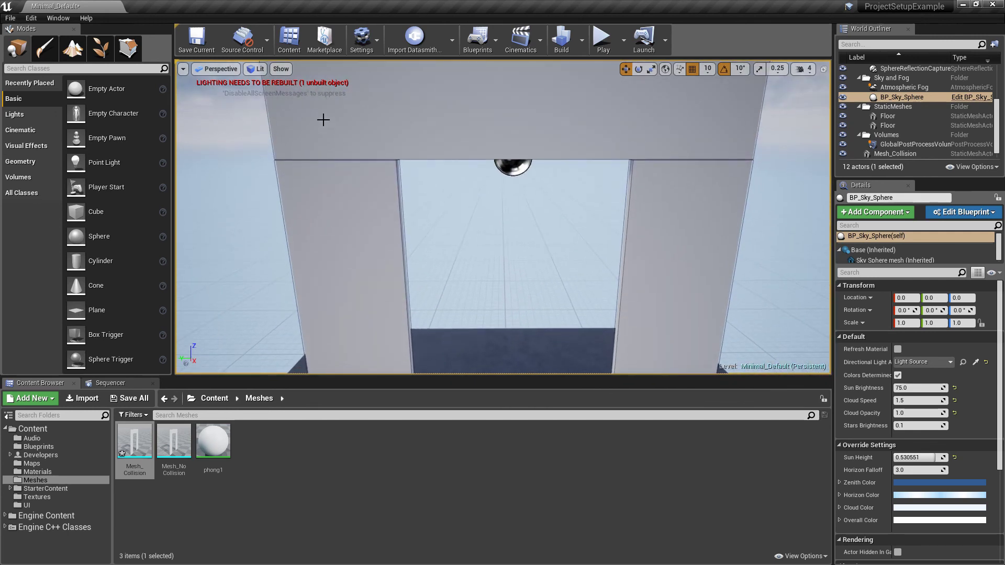
# Hide the collision display in the level viewport and frame the whole doorway from the front
pyautogui.click(281, 69)
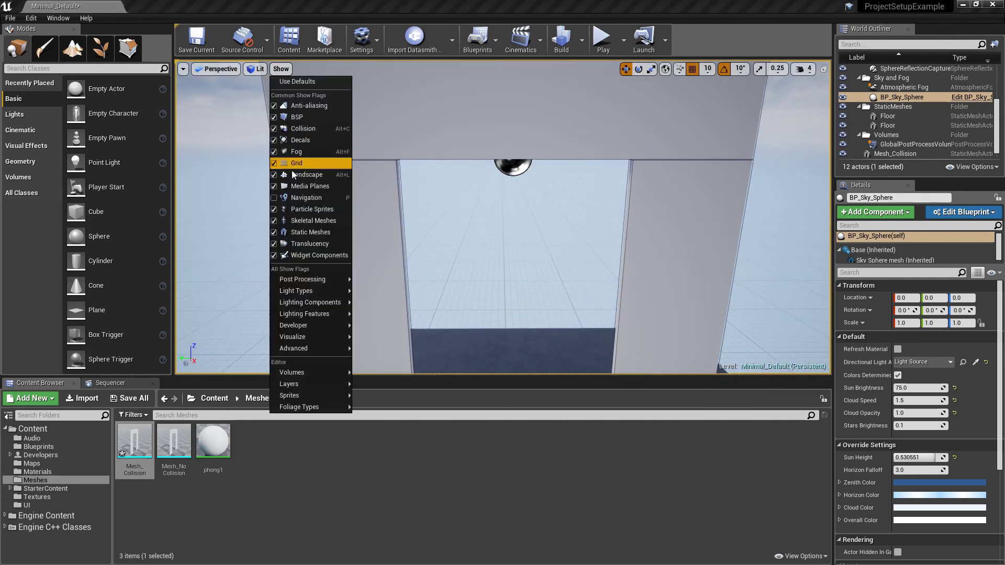
pyautogui.click(303, 129)
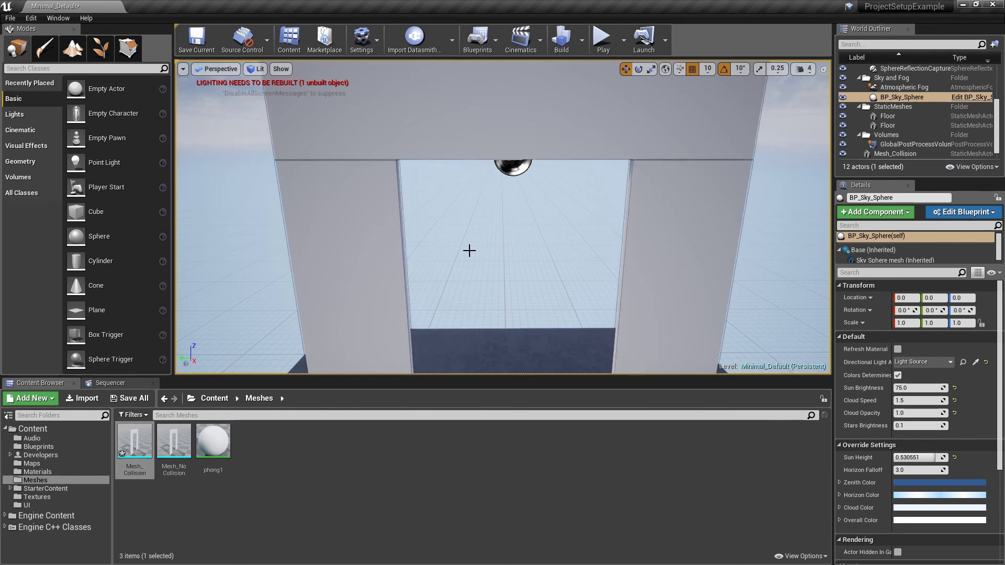
pyautogui.moveTo(496, 235); pyautogui.dragTo(495, 293)
pyautogui.moveTo(496, 236); pyautogui.dragTo(495, 233, button='right')
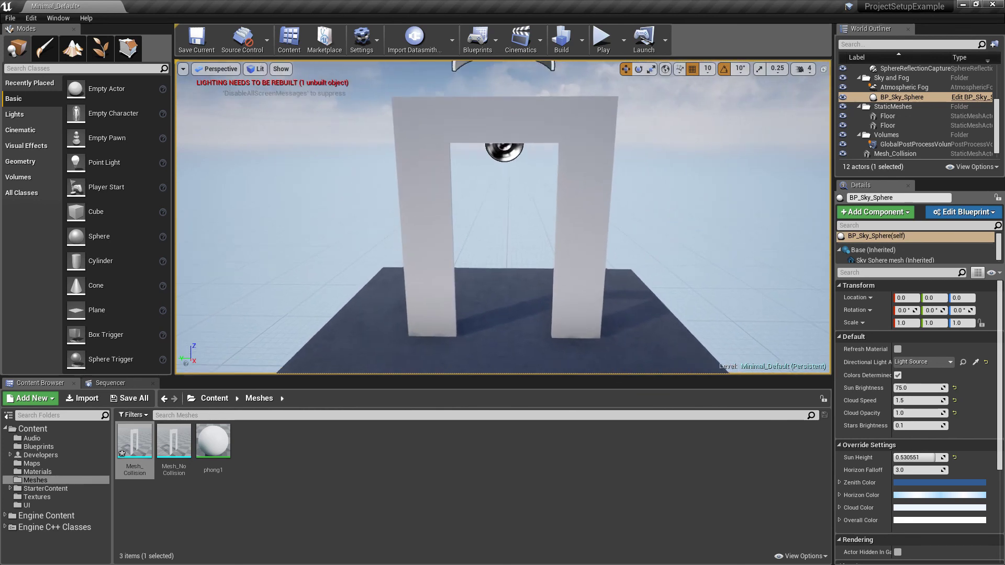
pyautogui.moveTo(496, 233); pyautogui.dragTo(495, 217)
pyautogui.moveTo(496, 282); pyautogui.dragTo(496, 272)
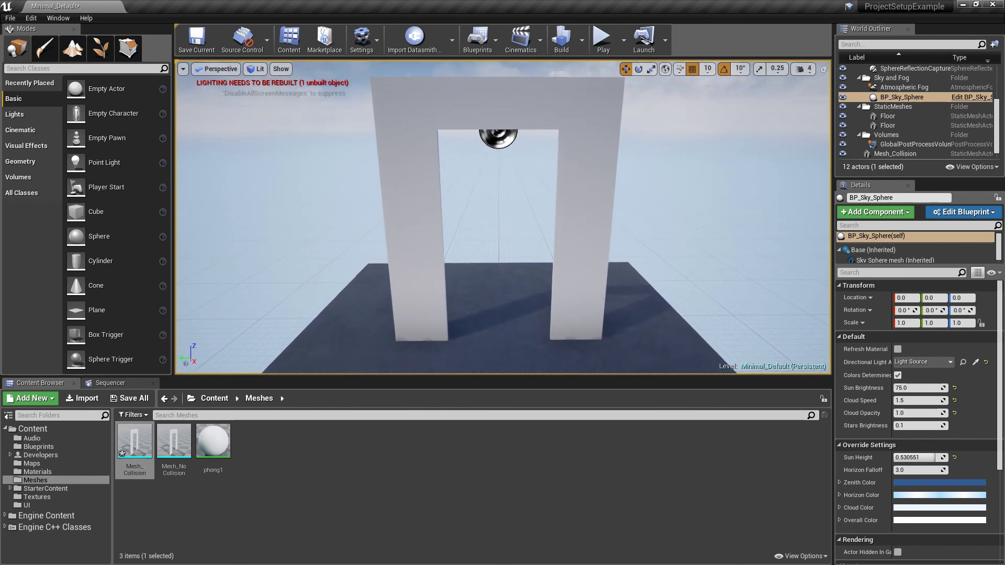